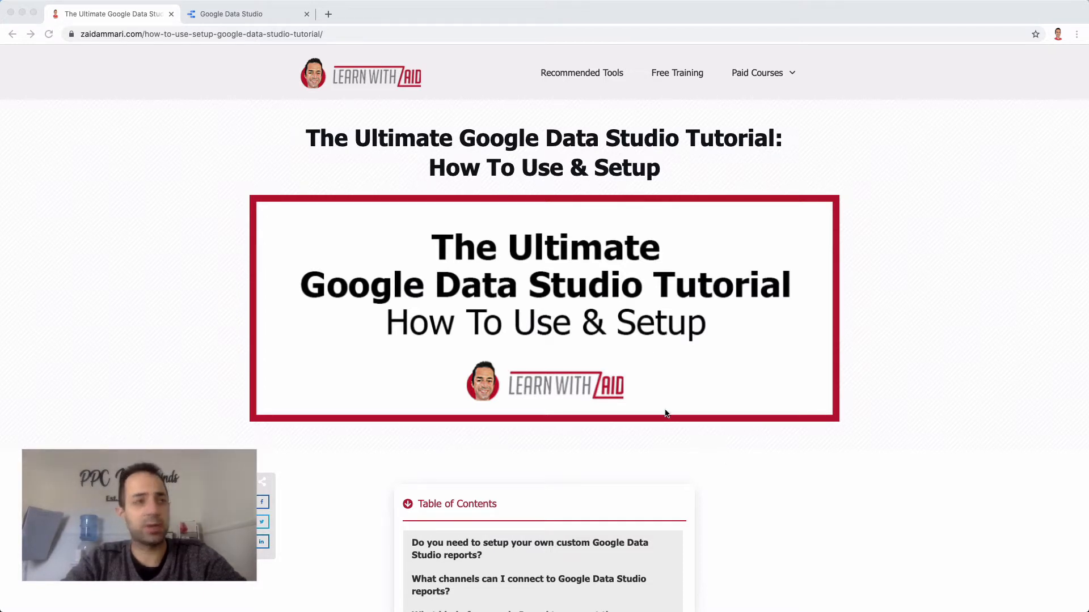
Look through the Google Data Studio tutorial article's heading, table of contents and introduction
scroll(722, 456, down, 5)
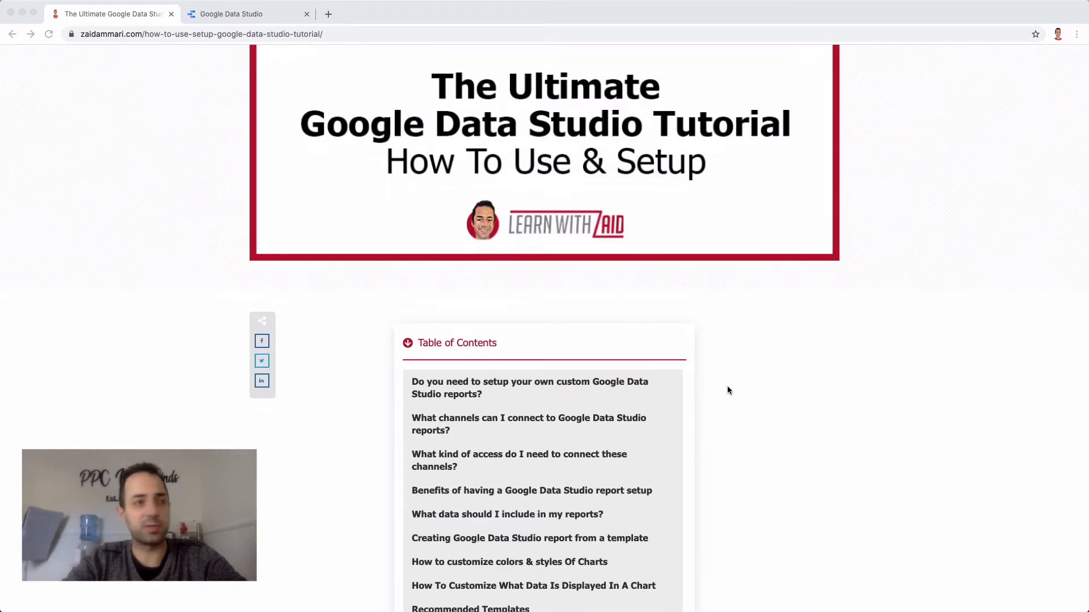
scroll(723, 379, down, 1)
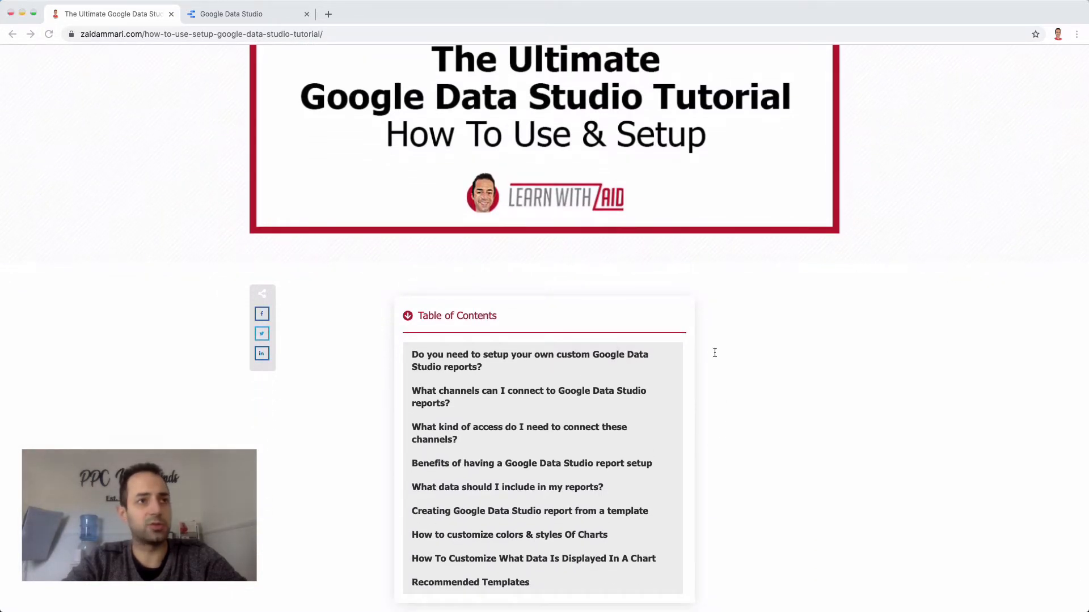
scroll(712, 372, down, 3)
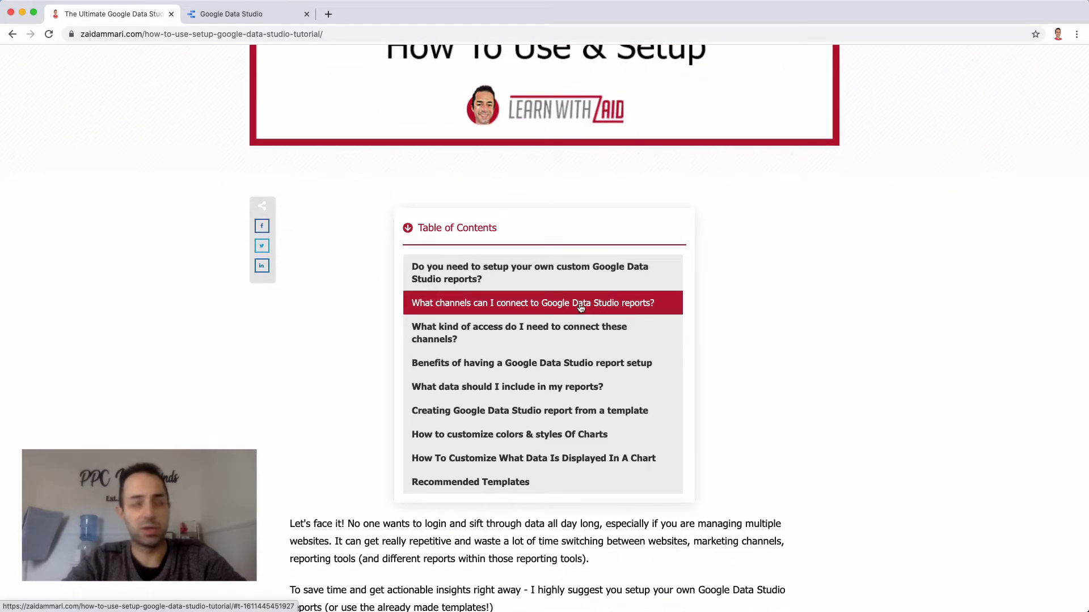
scroll(711, 362, down, 1)
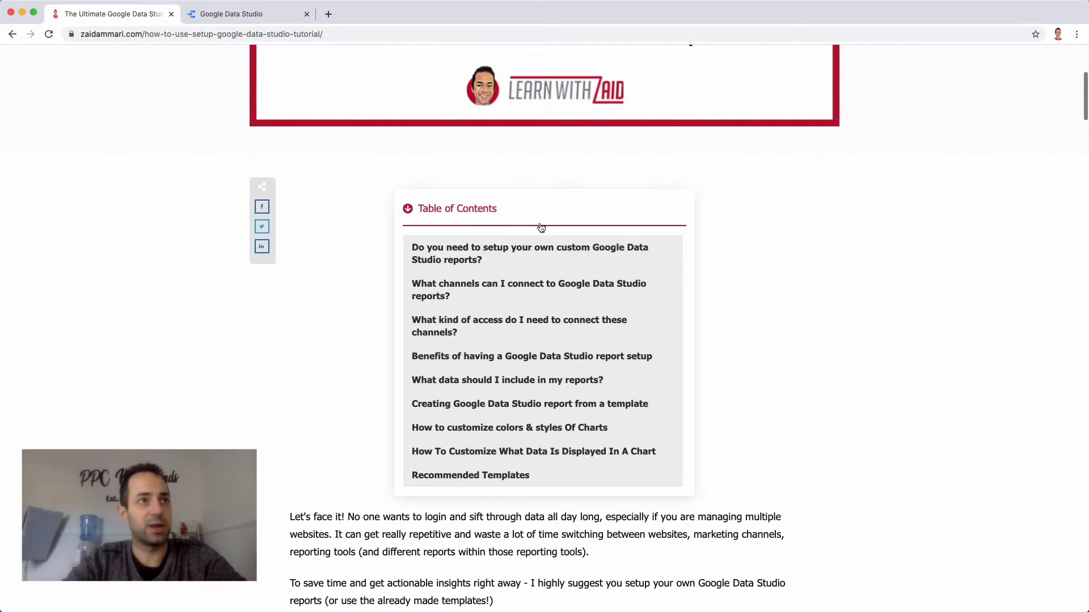
scroll(593, 250, up, 5)
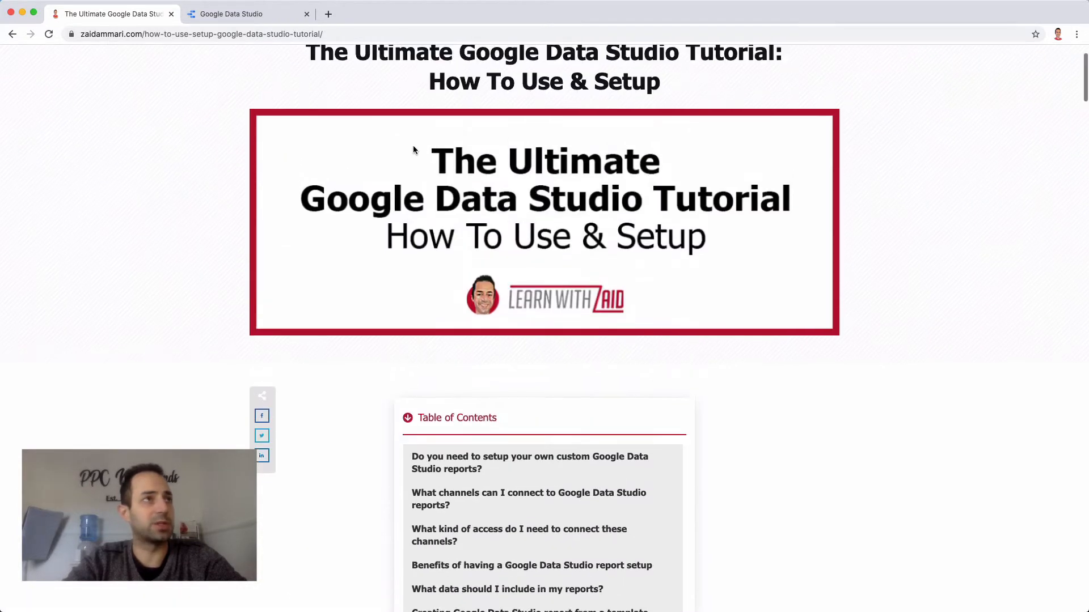
scroll(430, 166, up, 1)
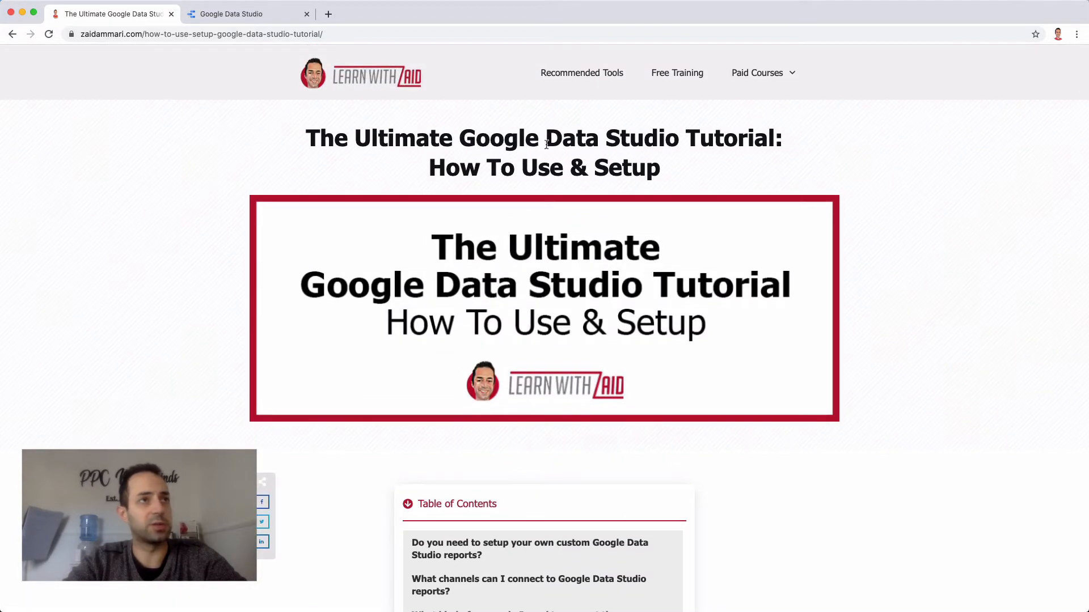
scroll(612, 391, down, 5)
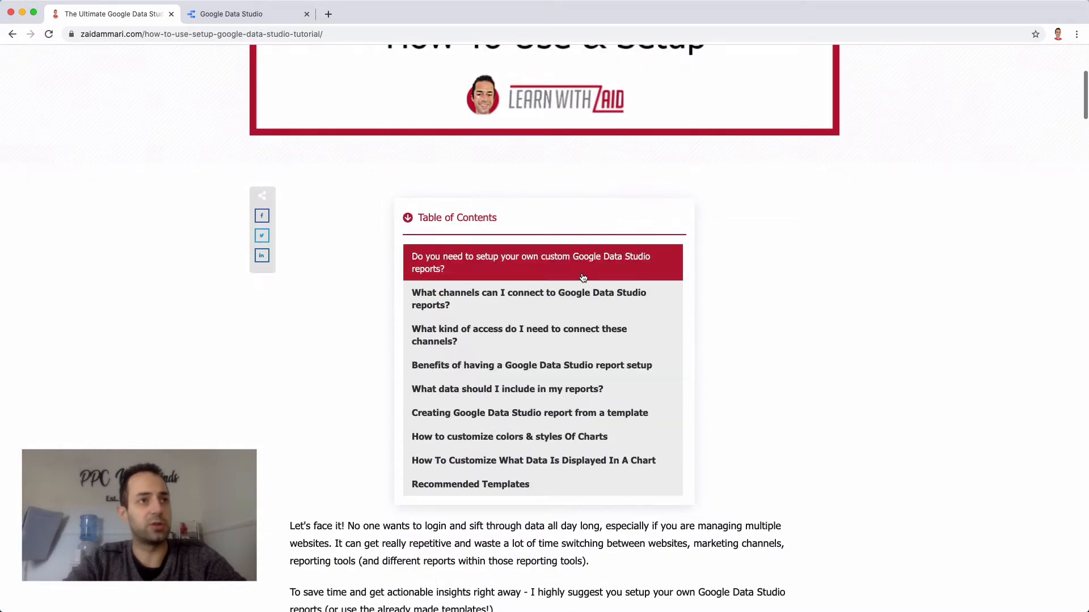
scroll(708, 437, down, 2)
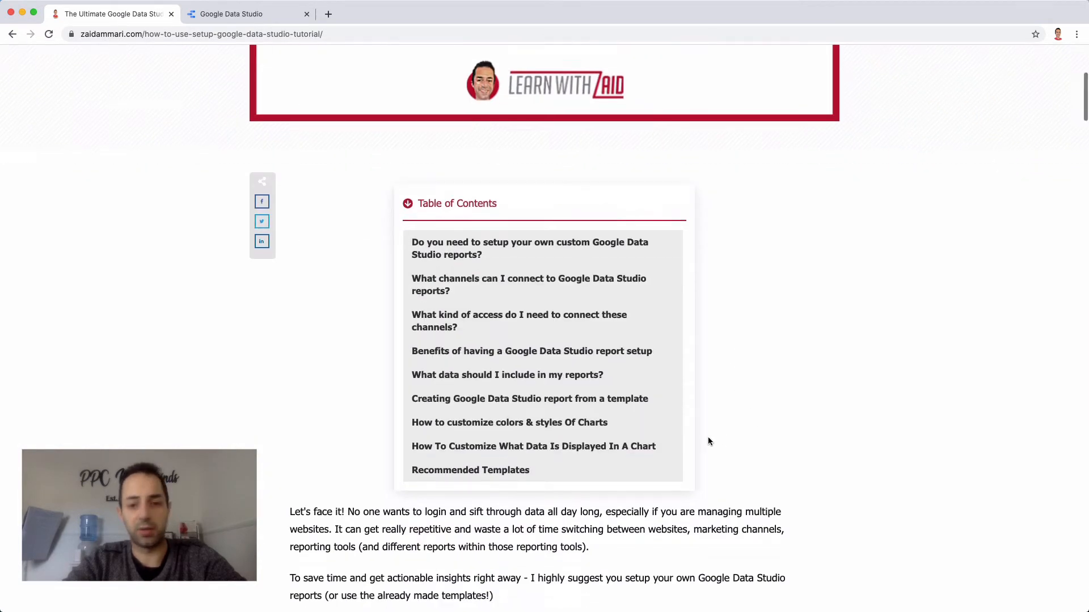
scroll(703, 414, up, 2)
scroll(700, 403, up, 5)
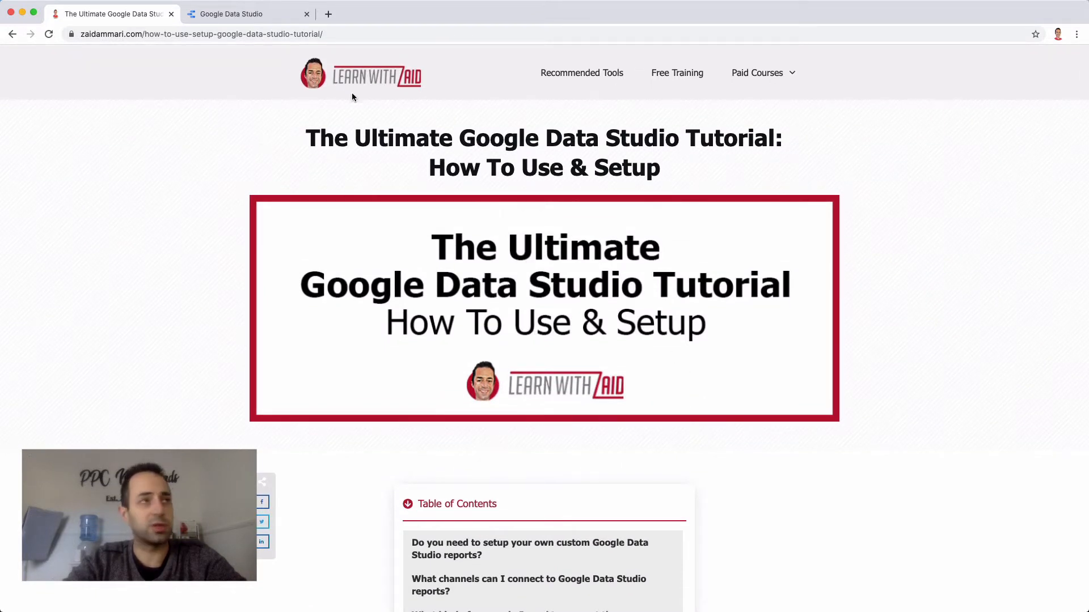
Switch to Google Data Studio and open the online Report Gallery from the full list of starter templates
click(246, 15)
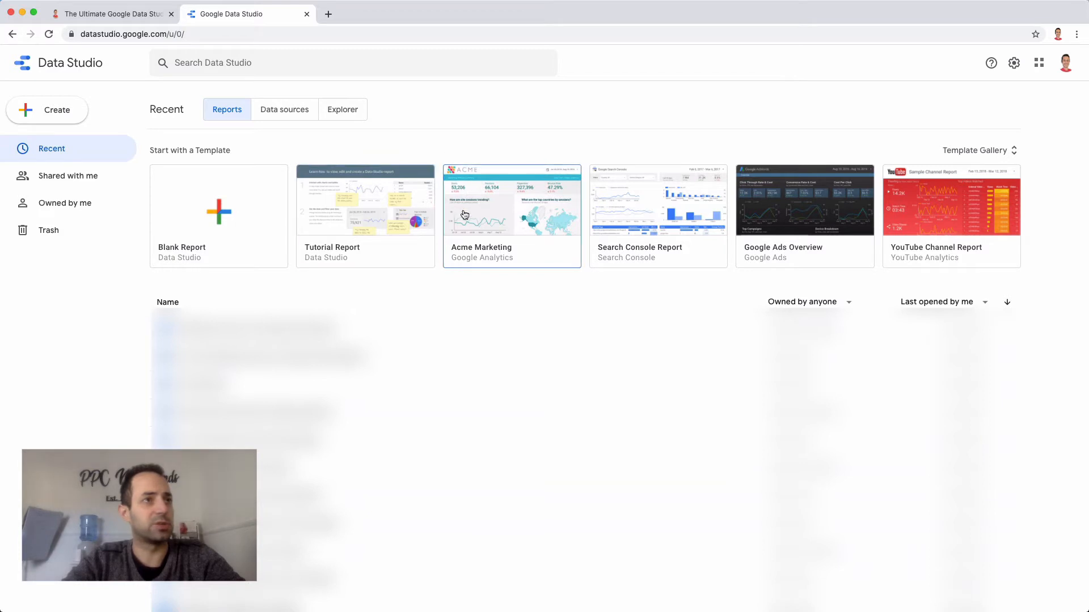
click(973, 152)
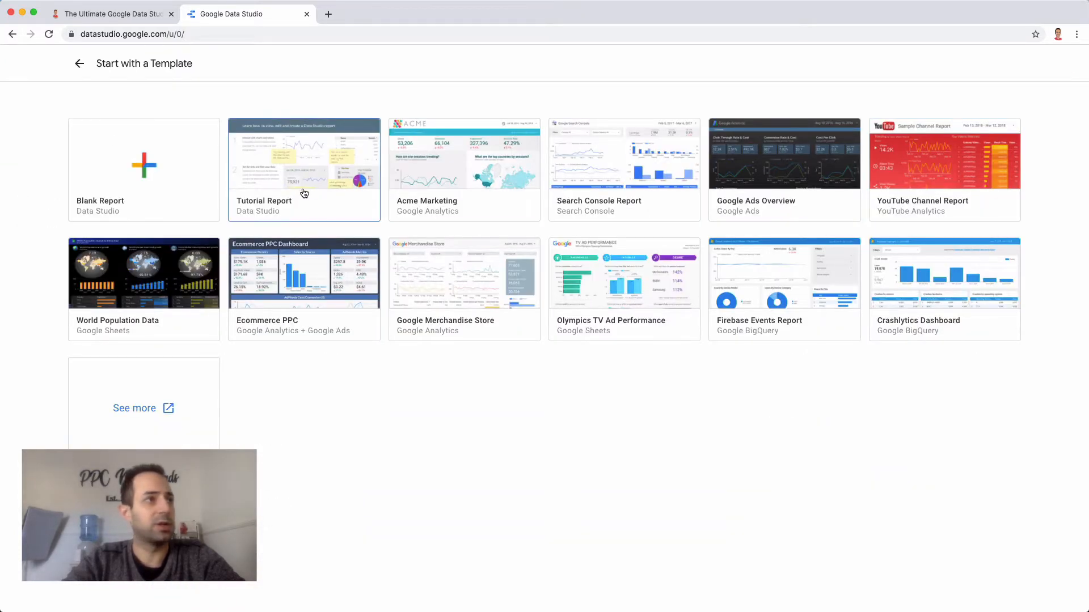
click(141, 410)
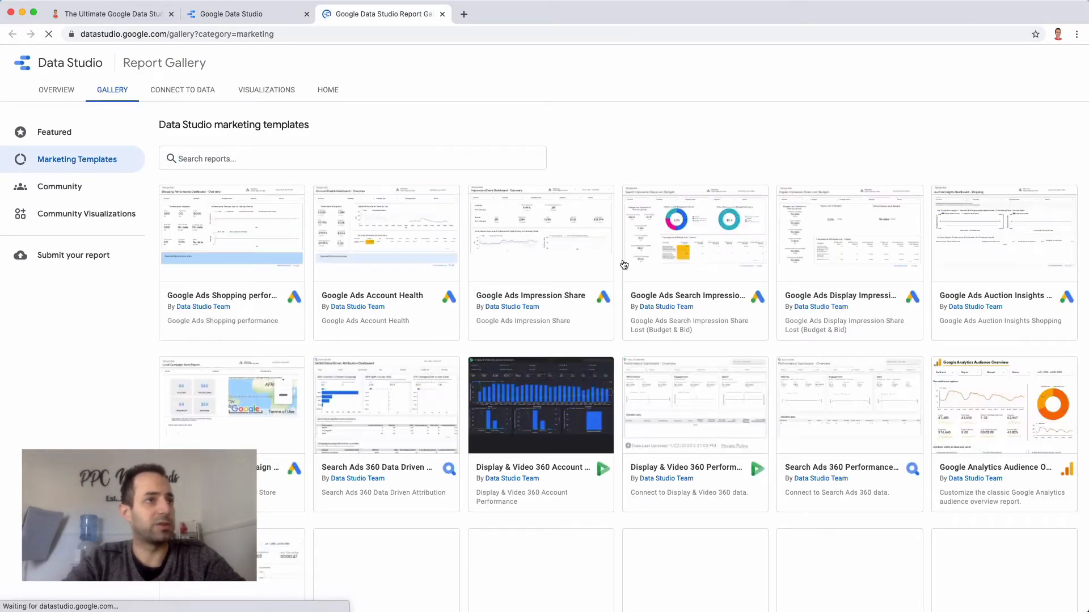
Examine the marketing templates in the Report Gallery, from Google Ads reports to Google Analytics, Ecommerce Store and YouTube reports
scroll(614, 359, down, 5)
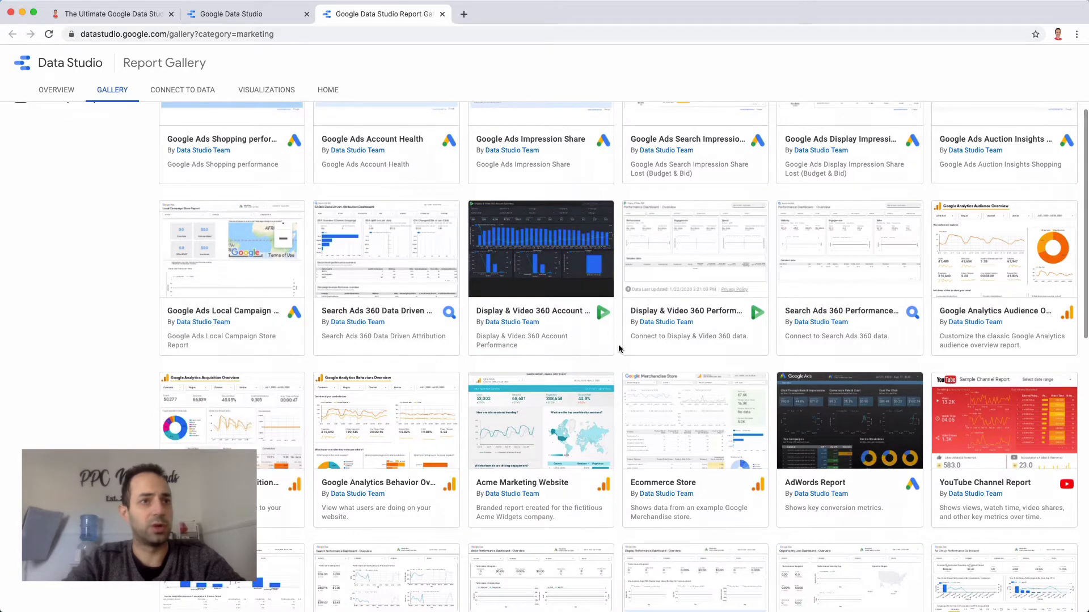
scroll(619, 348, down, 2)
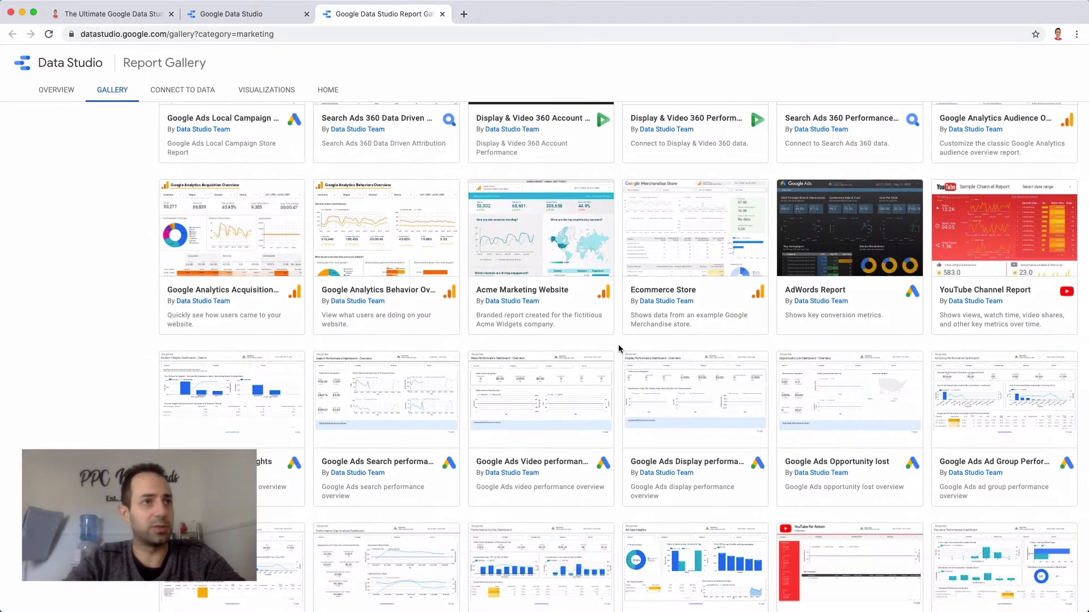
scroll(619, 348, down, 5)
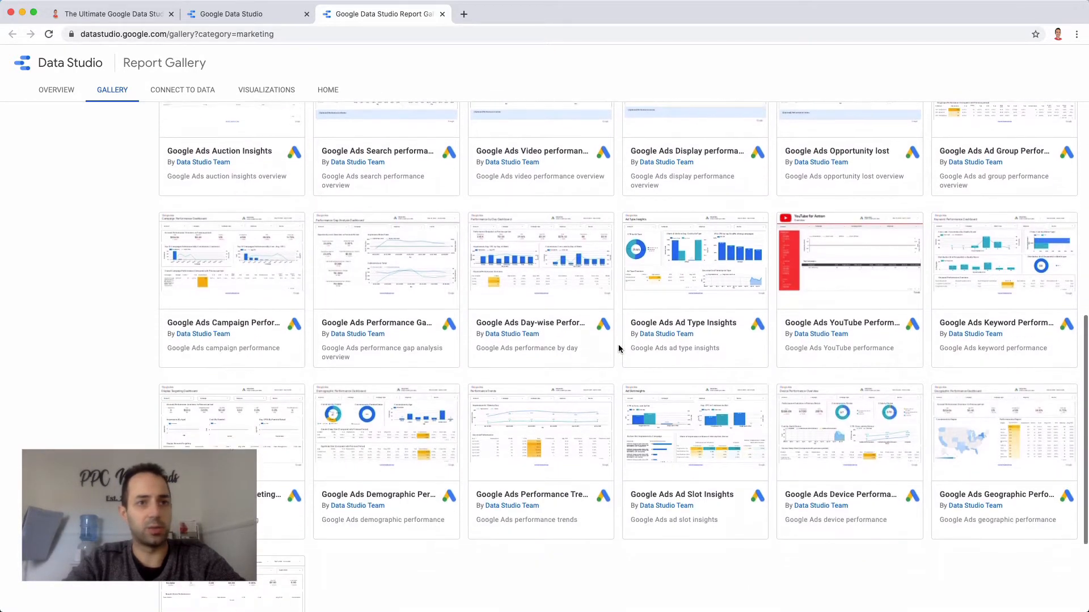
scroll(619, 348, up, 10)
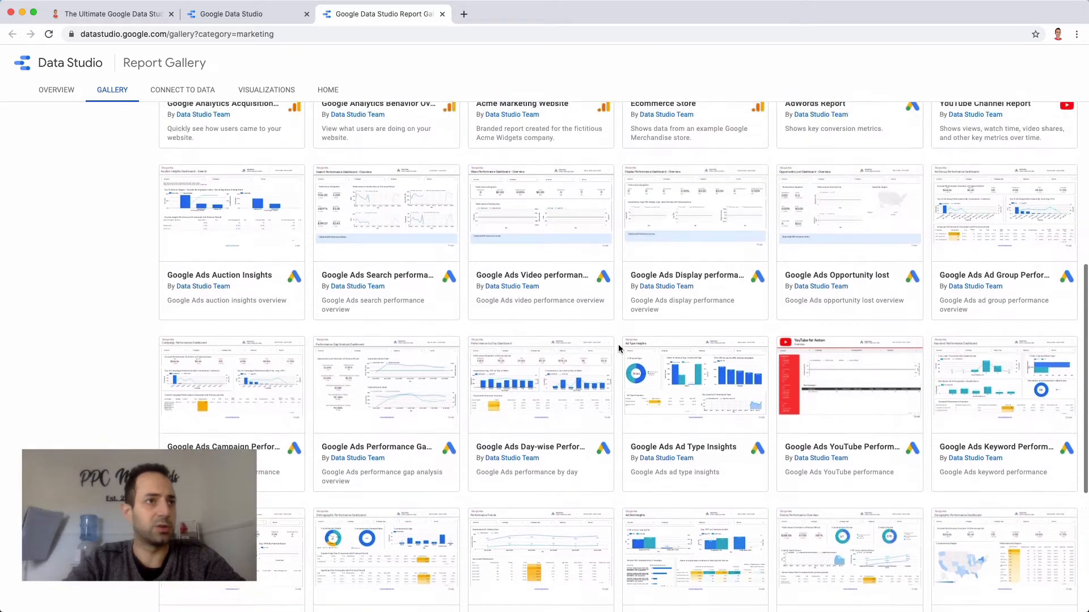
scroll(618, 345, up, 2)
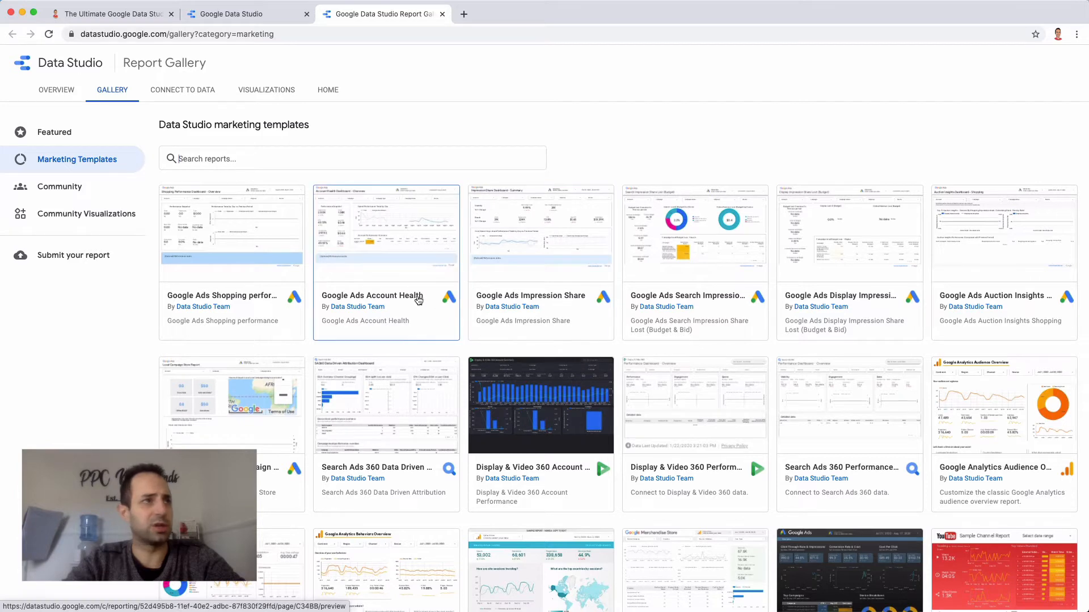
scroll(465, 363, down, 3)
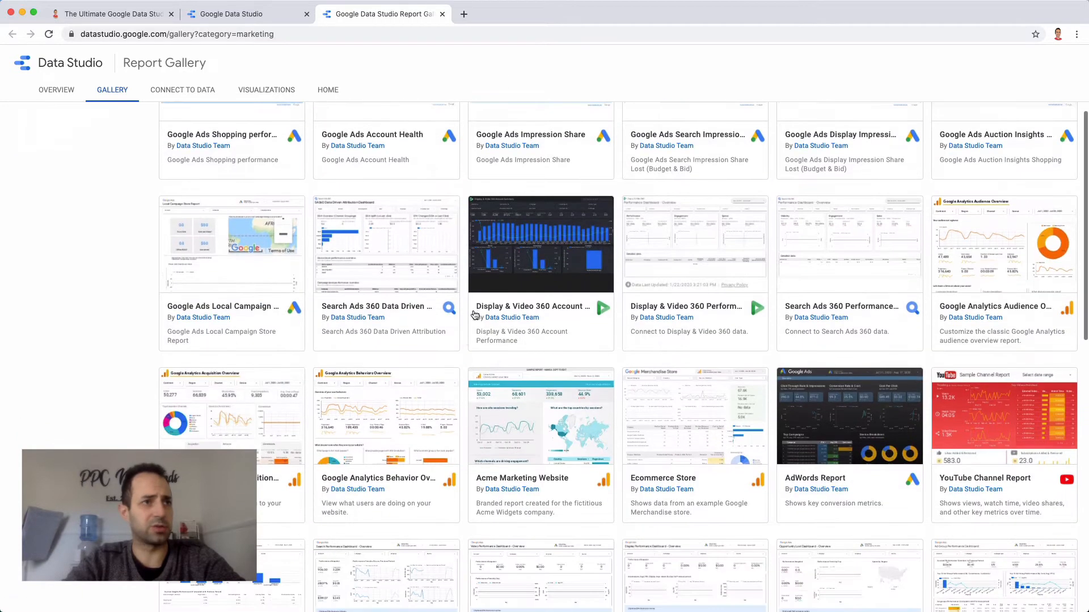
scroll(550, 308, down, 1)
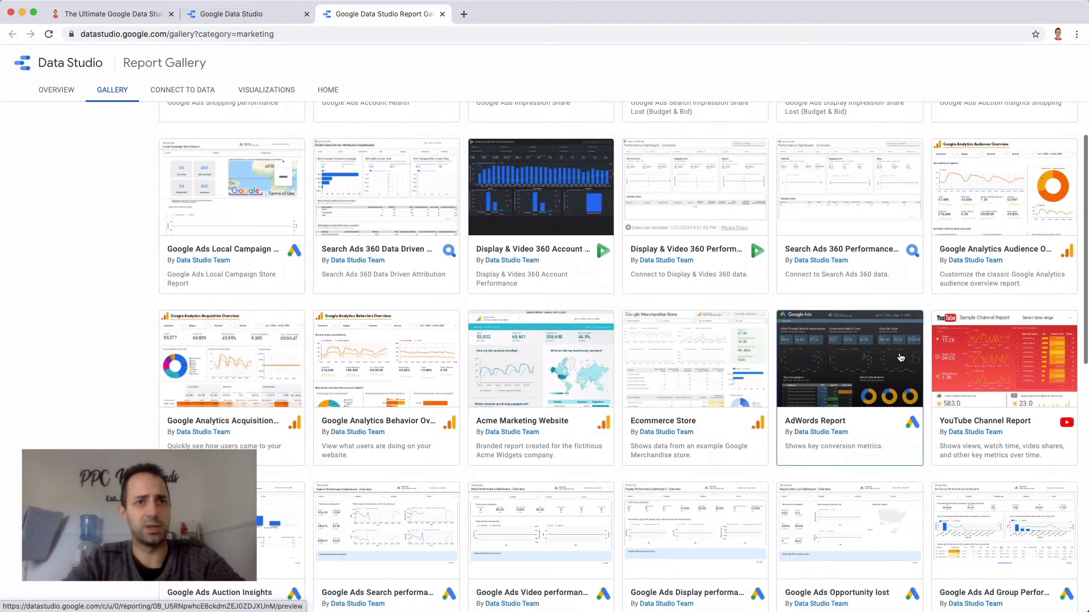
scroll(831, 391, down, 1)
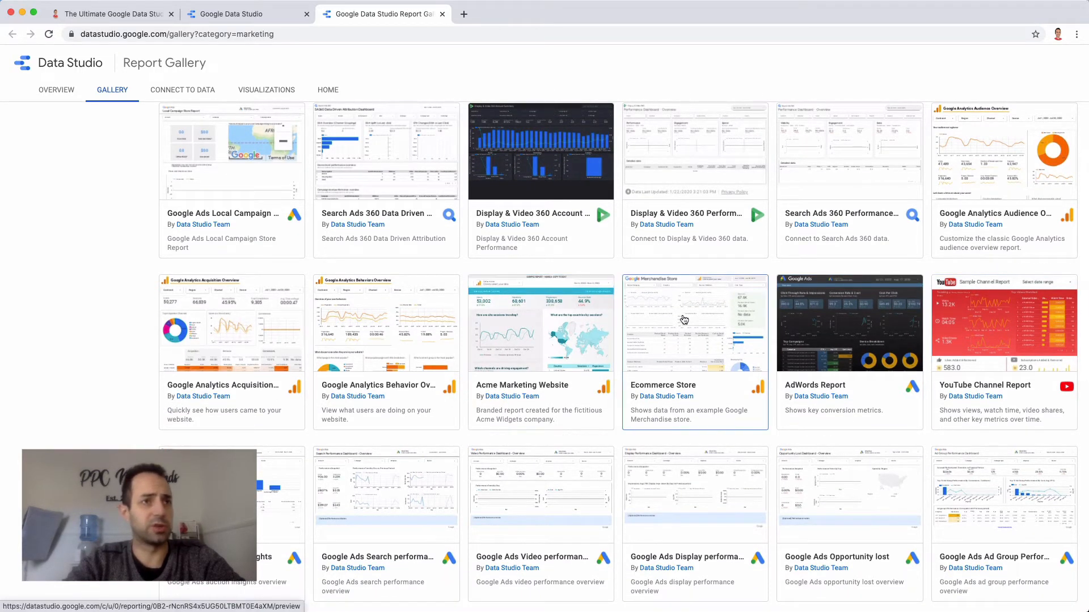
scroll(462, 292, up, 7)
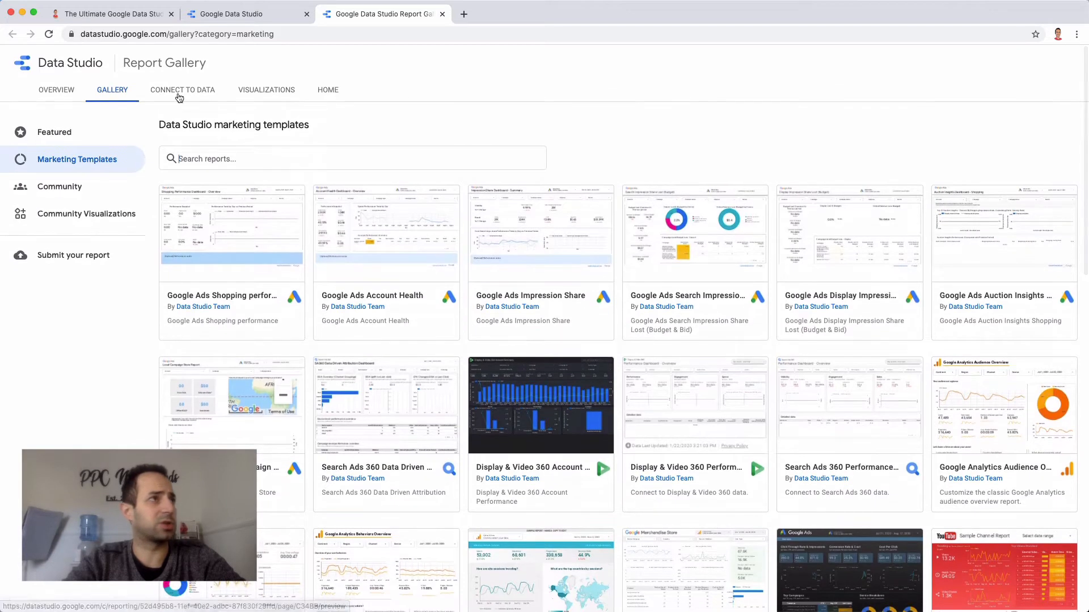
Close the Report Gallery and open the Ecommerce PPC template from the starter templates
click(233, 13)
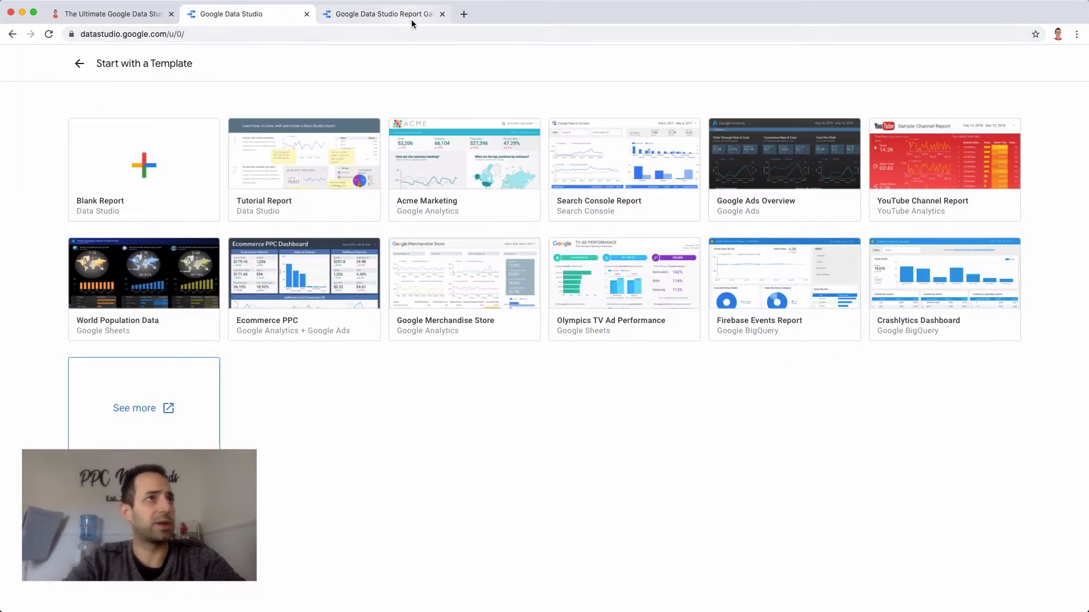
click(443, 14)
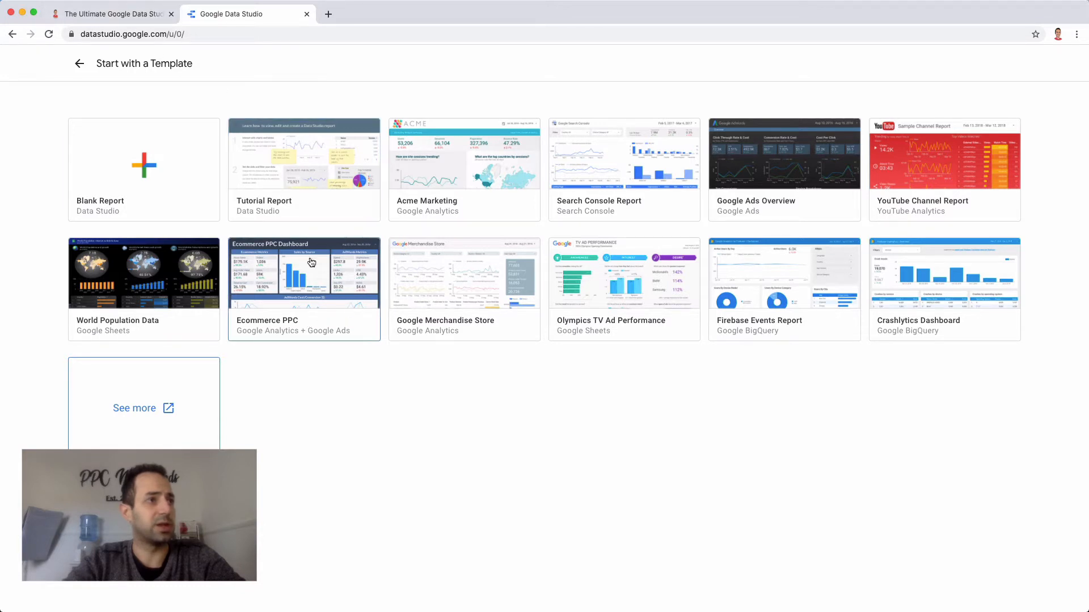
click(308, 295)
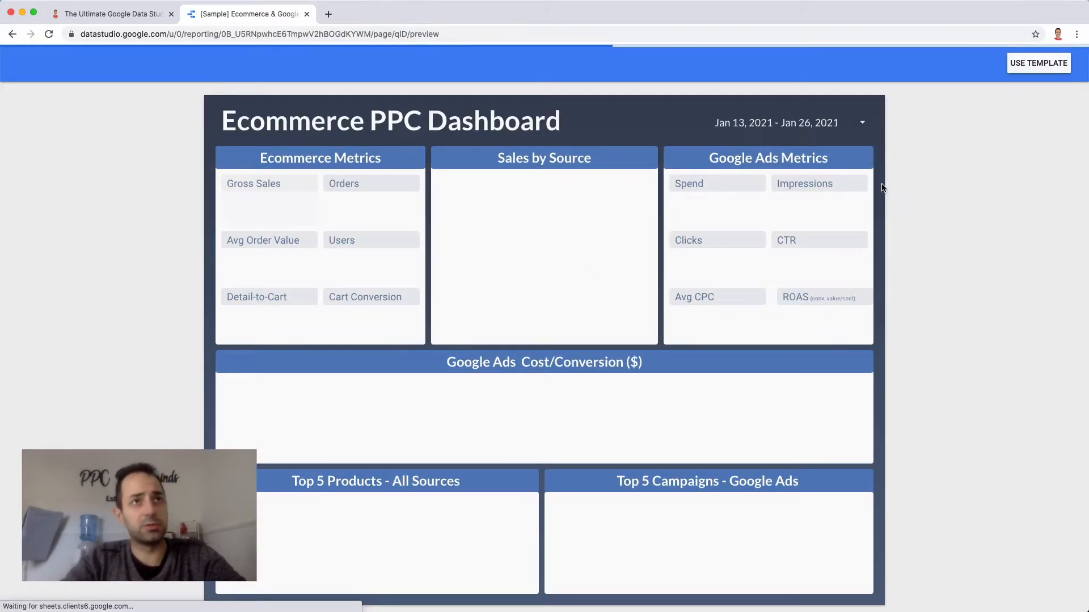
Start a copy of the Ecommerce PPC Dashboard and replace the [Sample] AdWords Data source with an existing data source from the account
click(1020, 68)
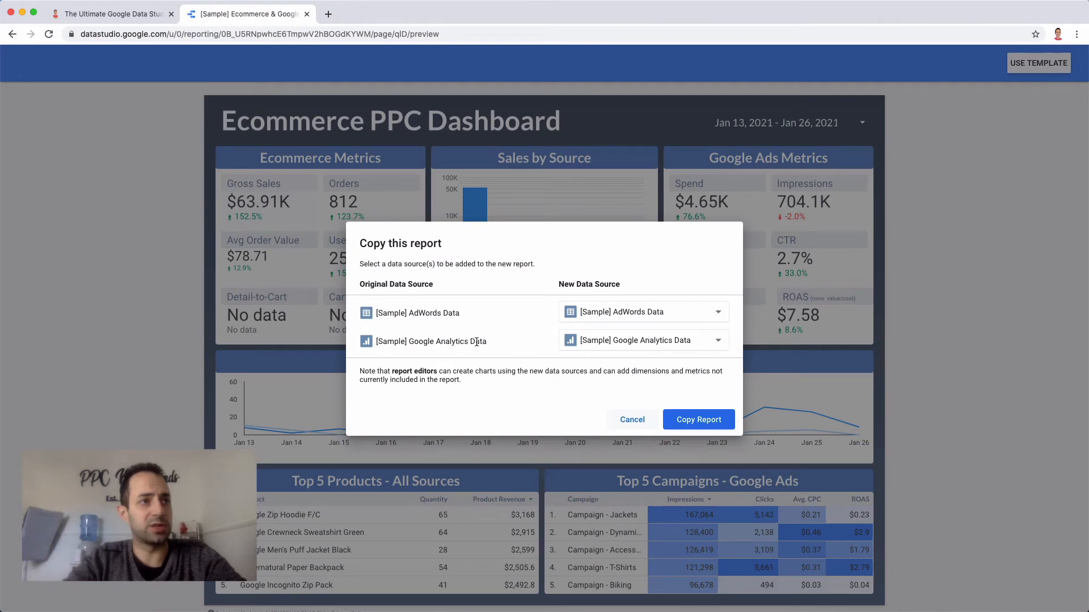
click(641, 310)
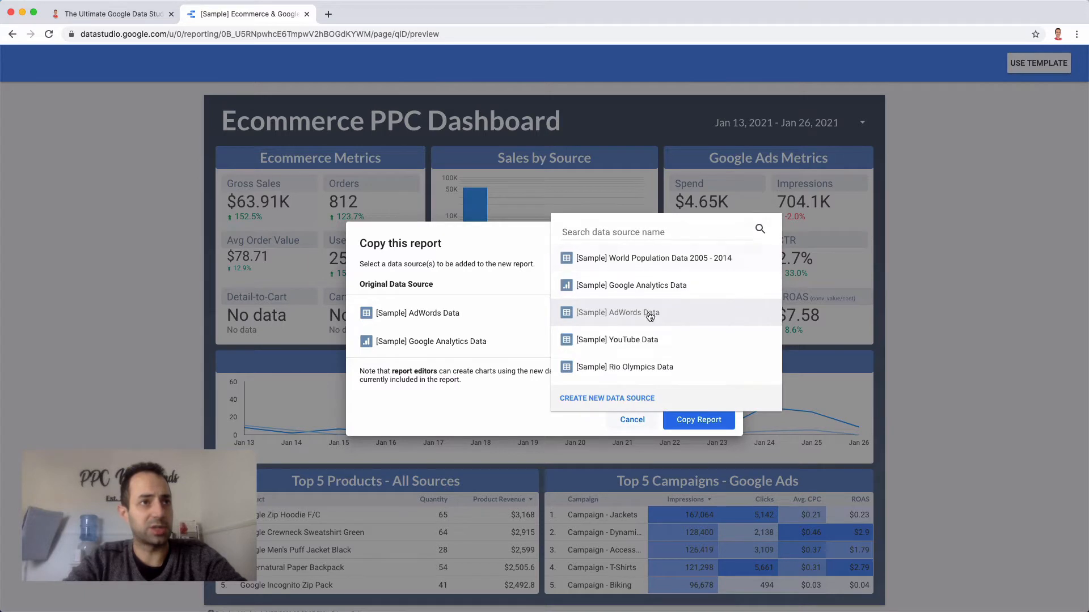
scroll(647, 326, down, 2)
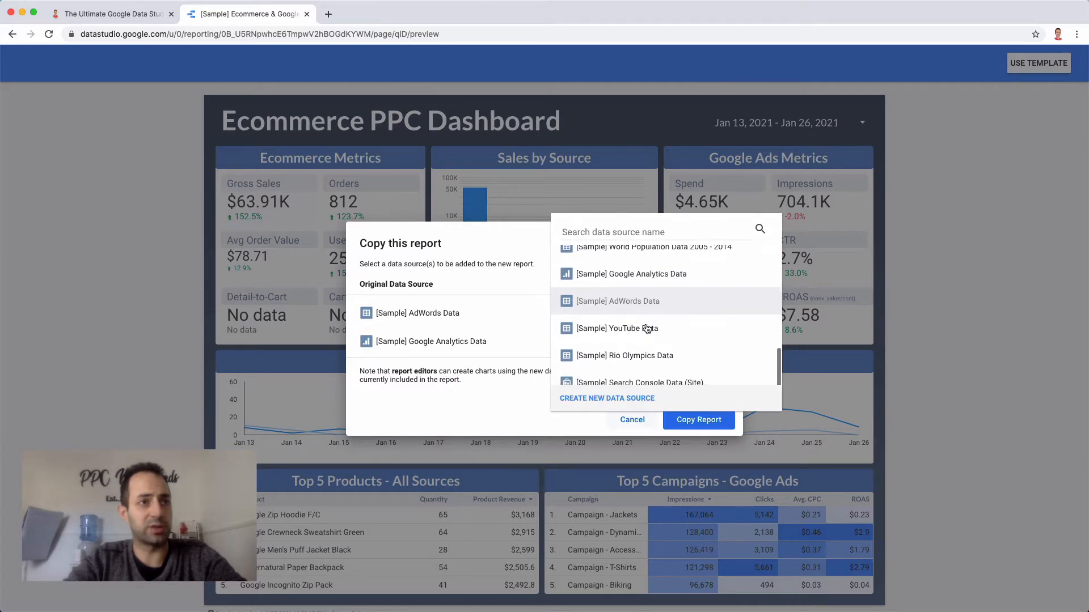
scroll(647, 329, down, 2)
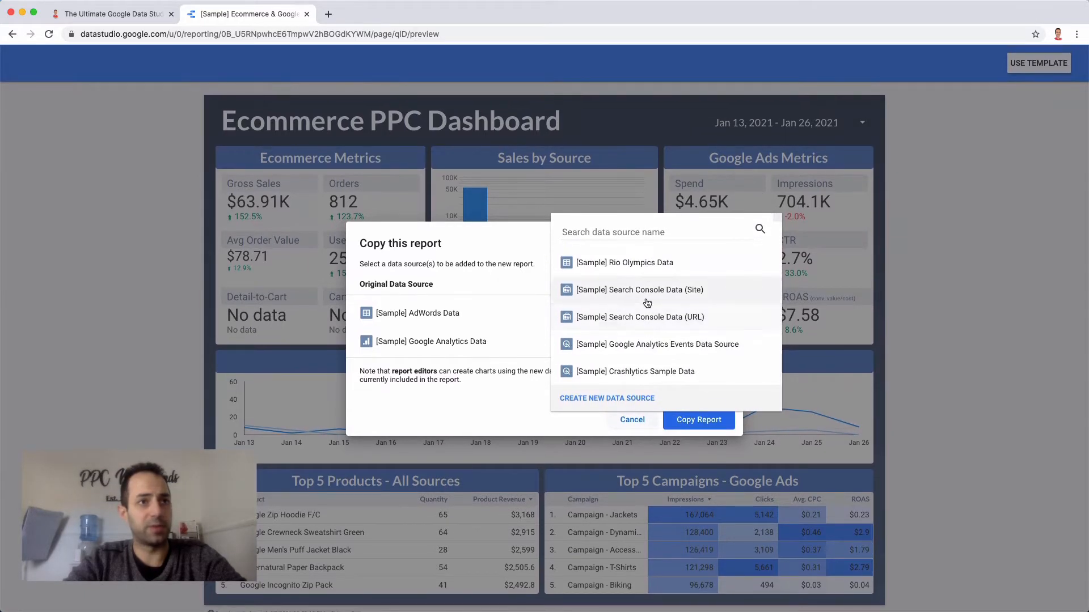
scroll(648, 304, up, 2)
scroll(647, 304, down, 1)
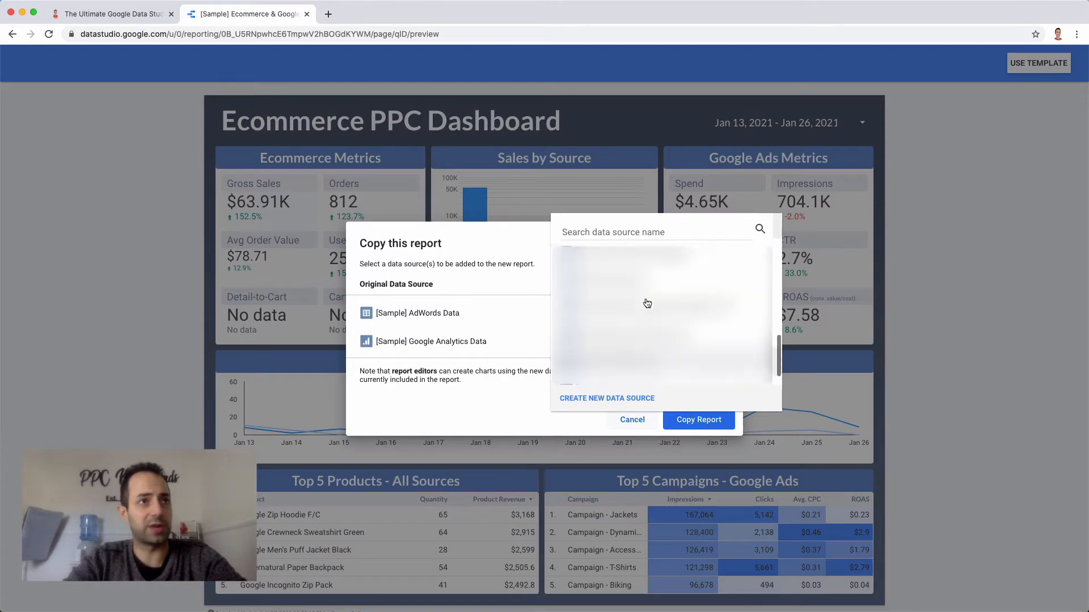
scroll(646, 305, up, 4)
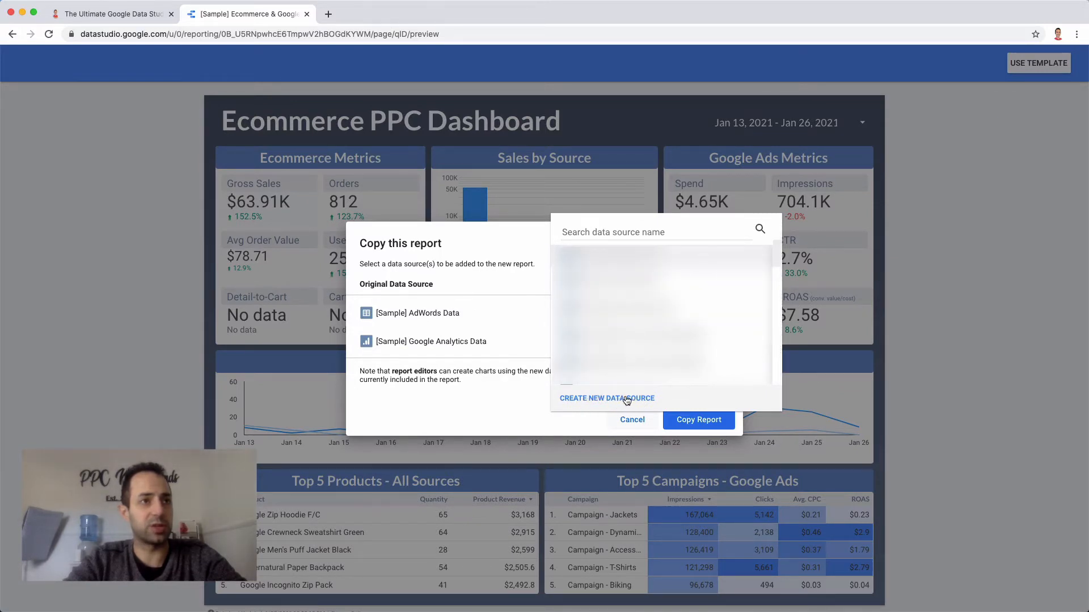
scroll(623, 297, down, 5)
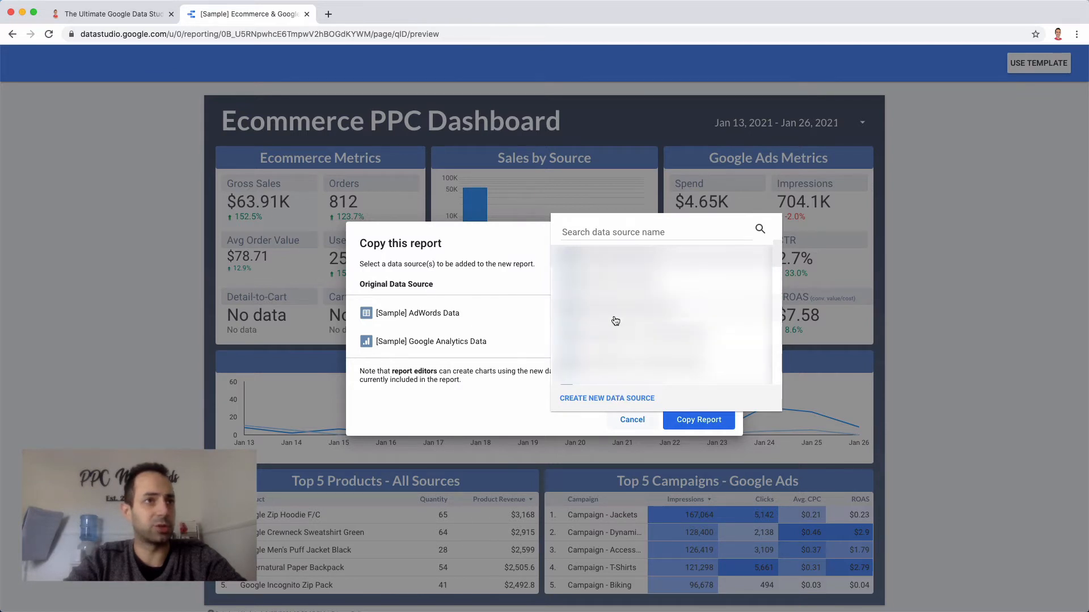
scroll(674, 314, up, 3)
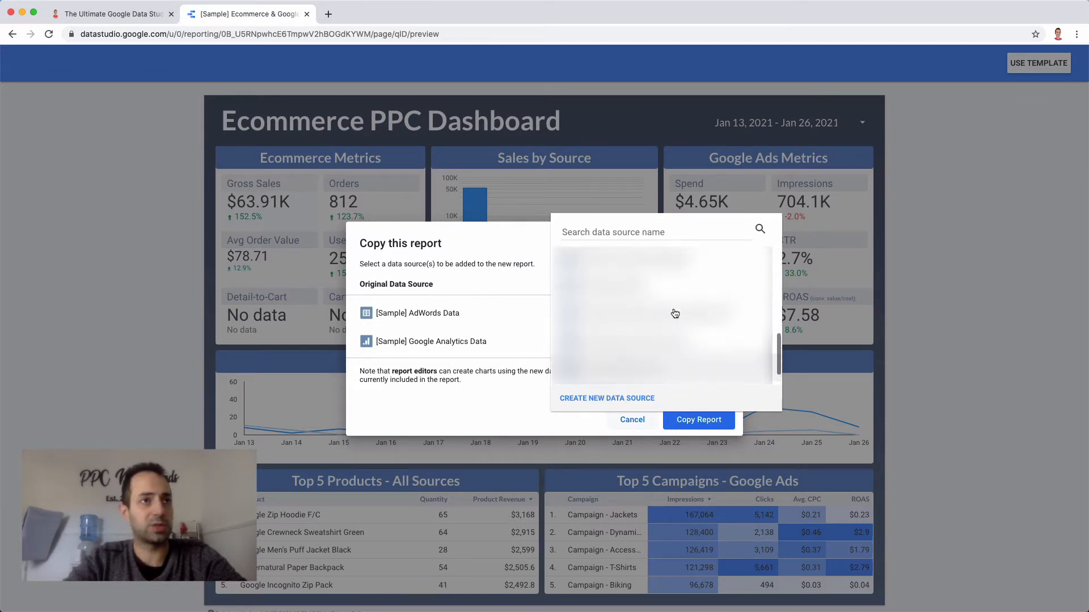
scroll(661, 314, up, 3)
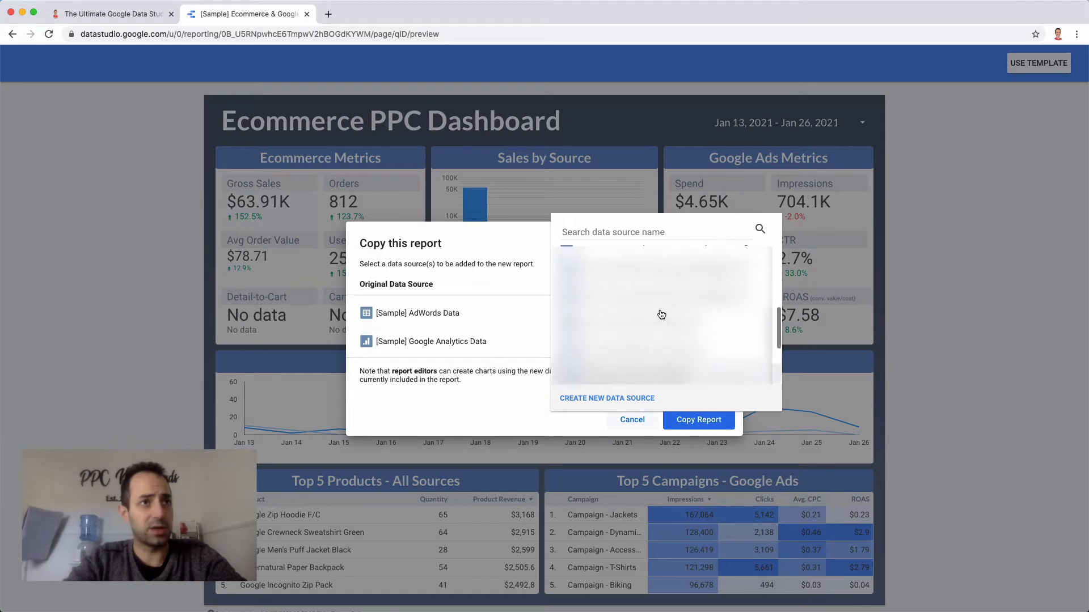
scroll(661, 314, up, 3)
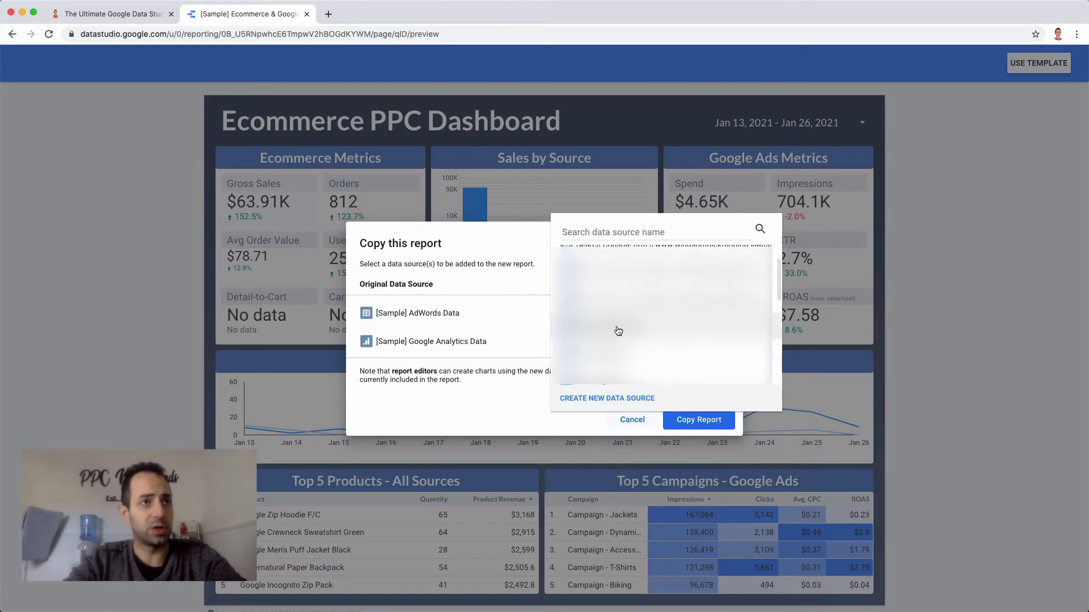
click(616, 327)
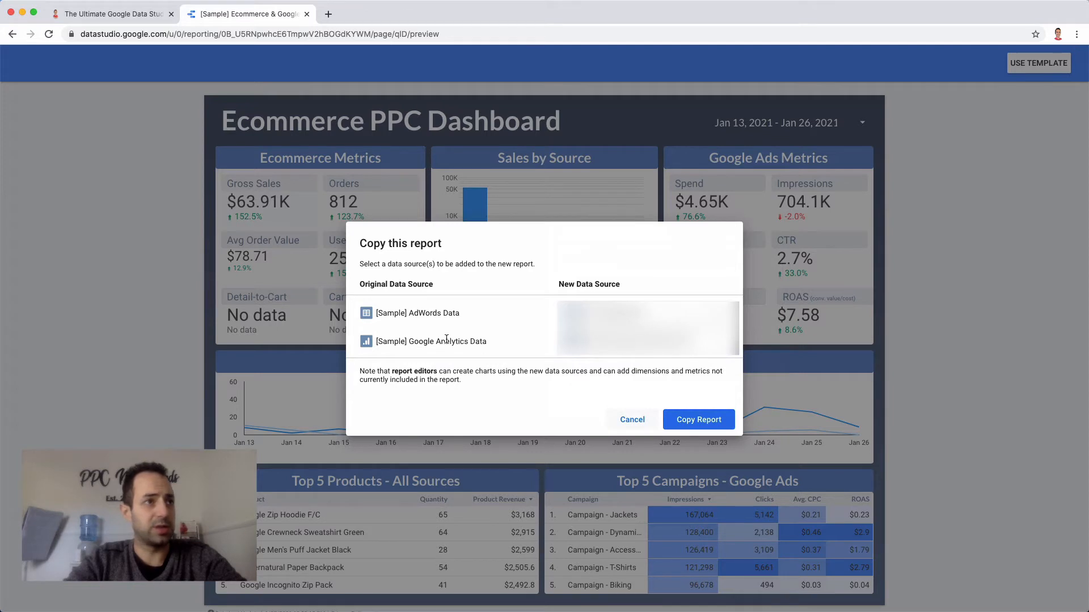
Replace the [Sample] Google Analytics Data source with an existing data source from the account and create the report copy
click(624, 341)
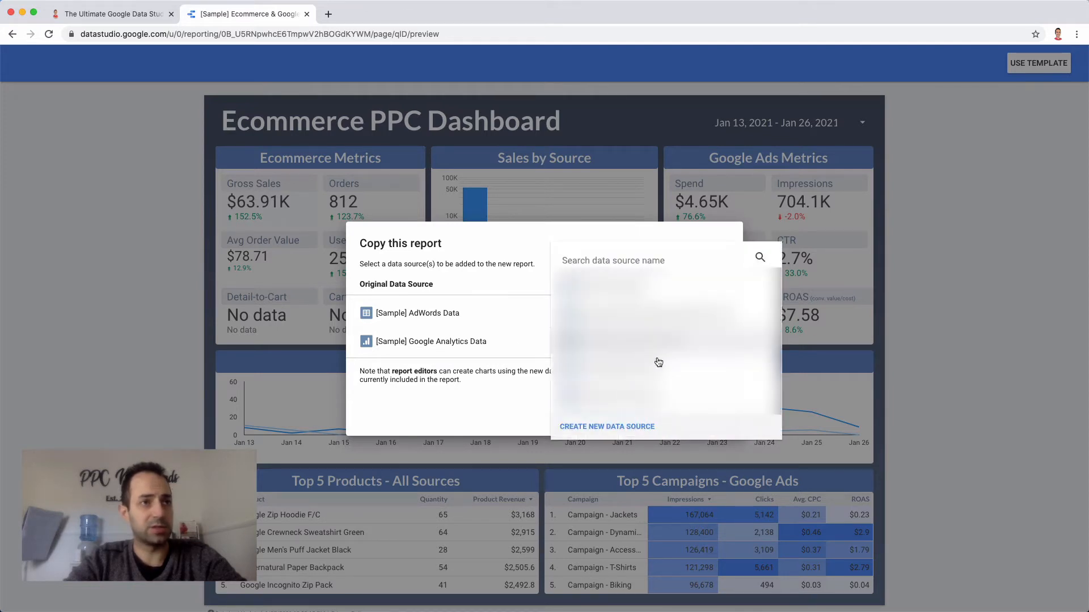
scroll(630, 351, up, 2)
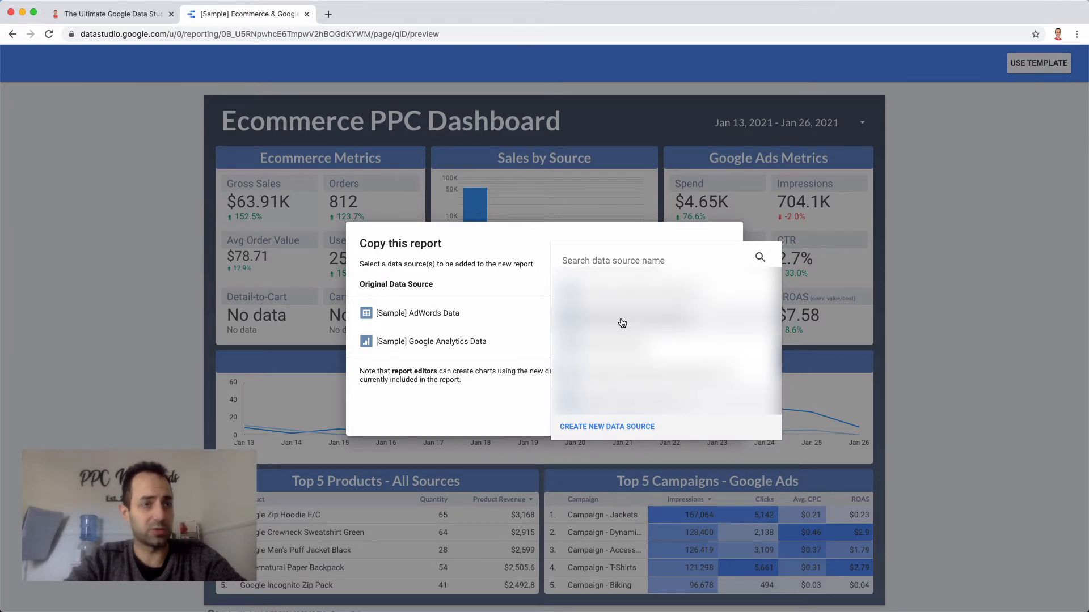
click(622, 323)
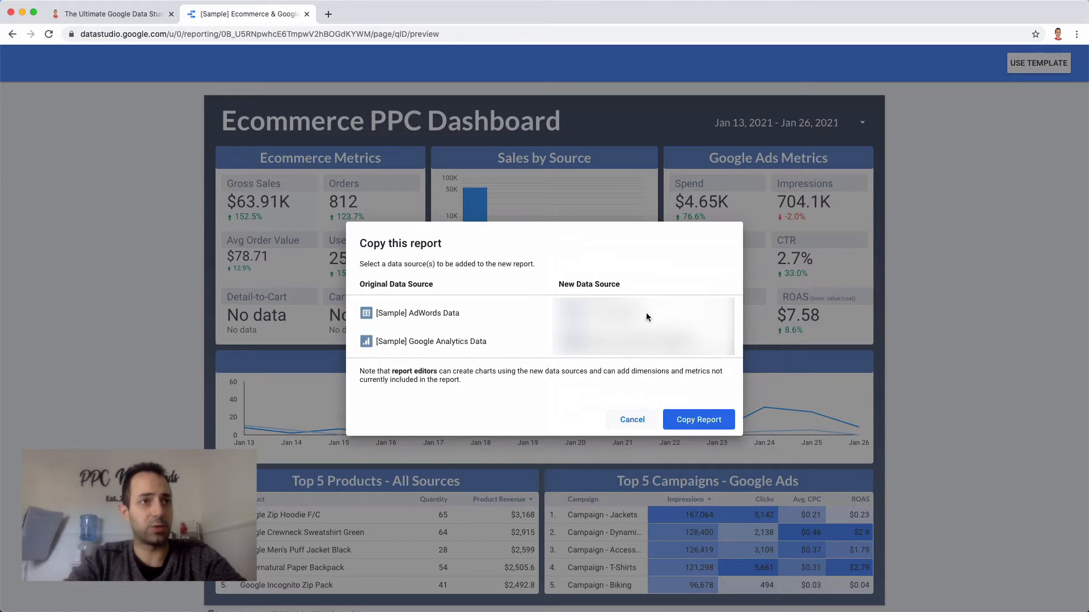
click(695, 422)
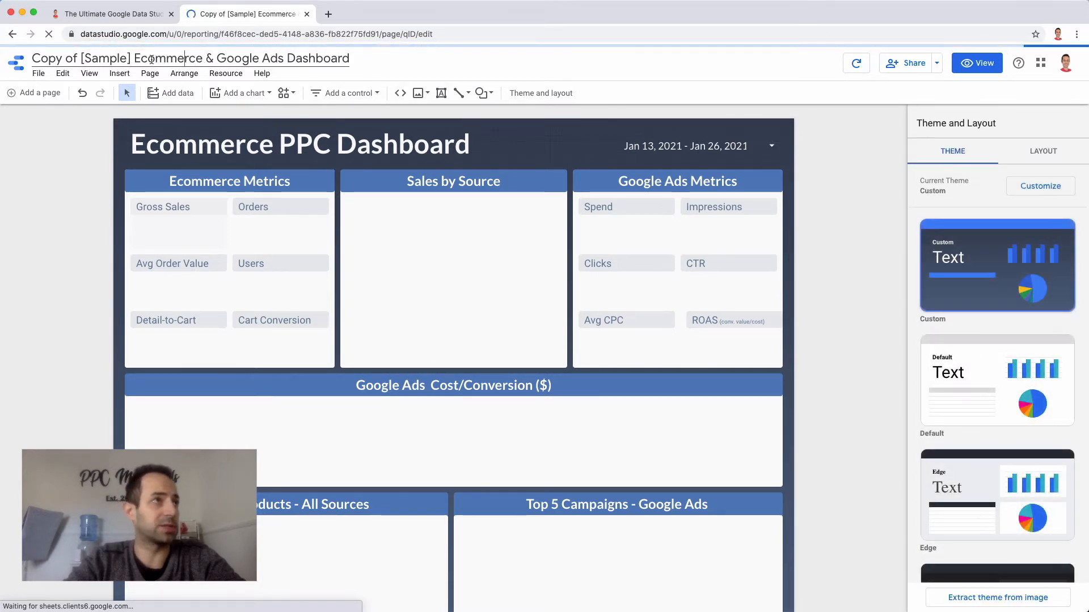
Rename the copied report as "Company A | Ecommerce & Google Ads Dashboard"
click(40, 59)
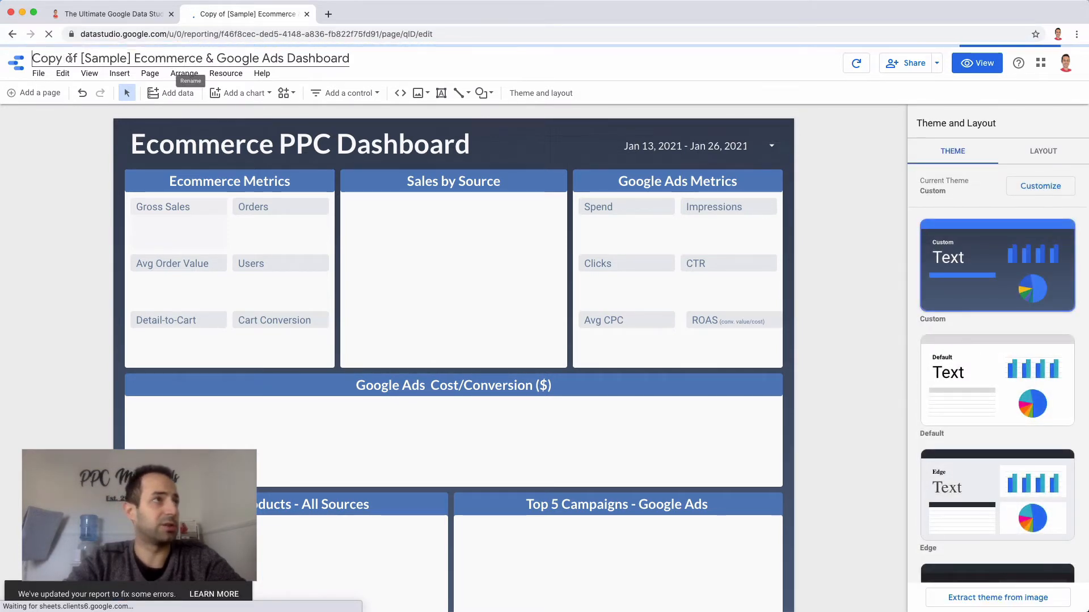
drag(131, 58, 32, 58)
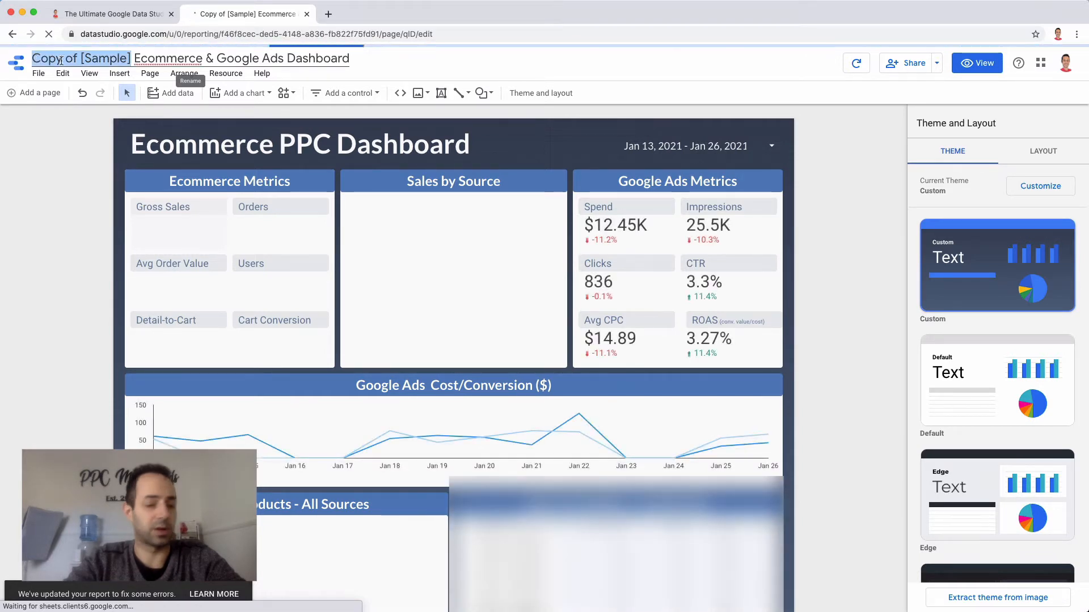
text(Company A )
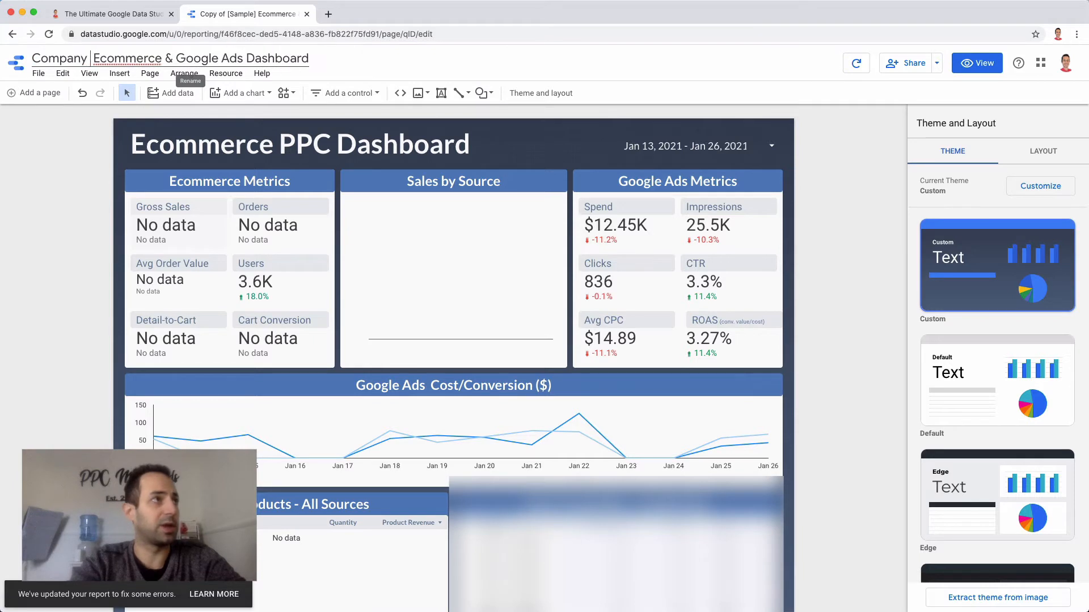
text(|)
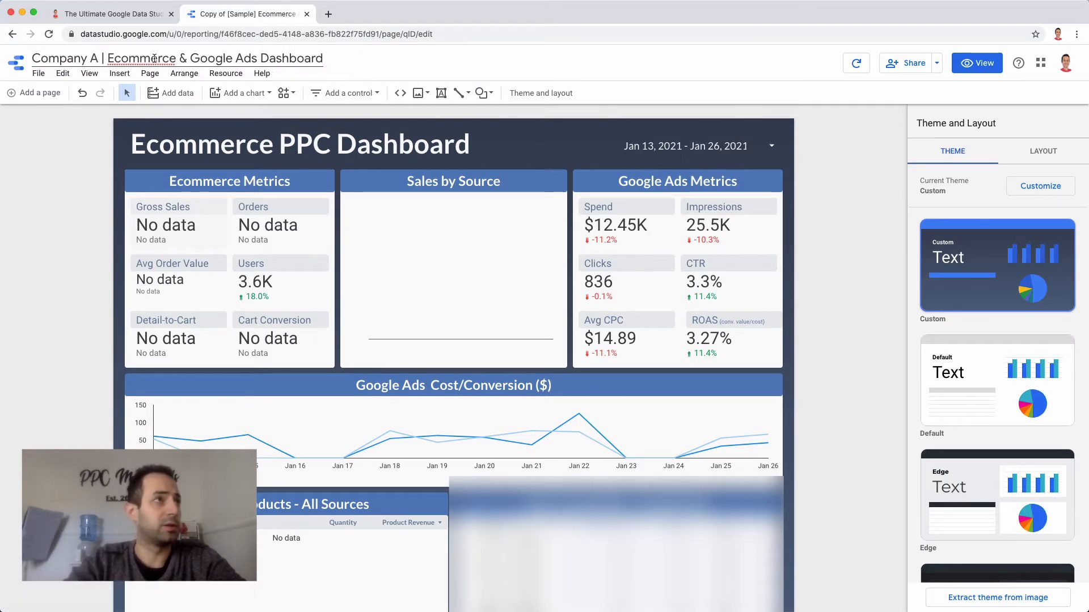
key(Return)
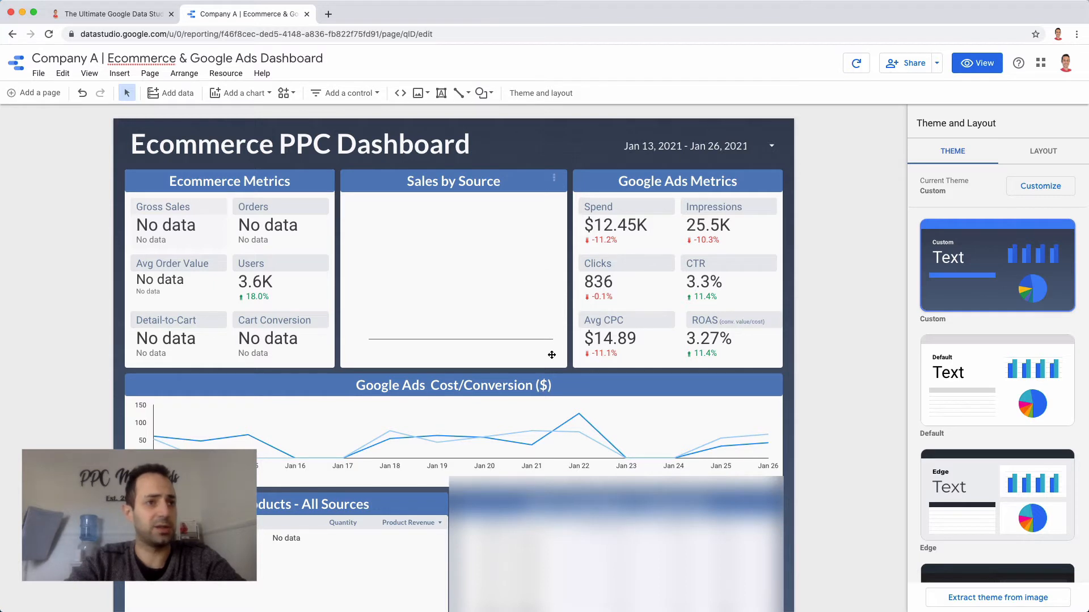
Examine the data source and metric settings of the Gross Sales, Orders and Avg Order Value scorecards under Ecommerce Metrics
scroll(537, 292, down, 1)
scroll(536, 292, up, 1)
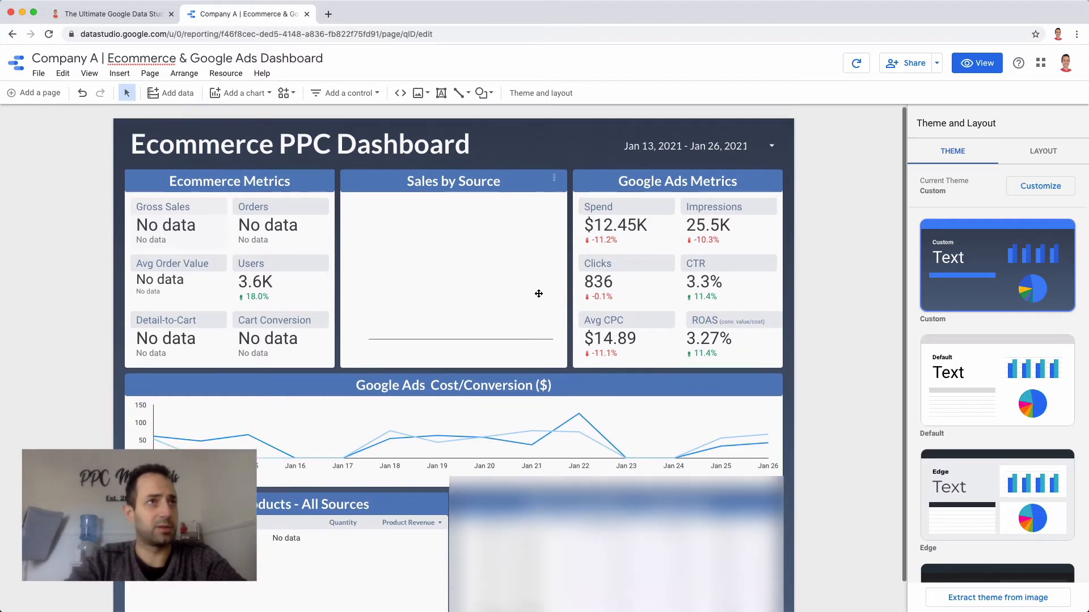
click(179, 226)
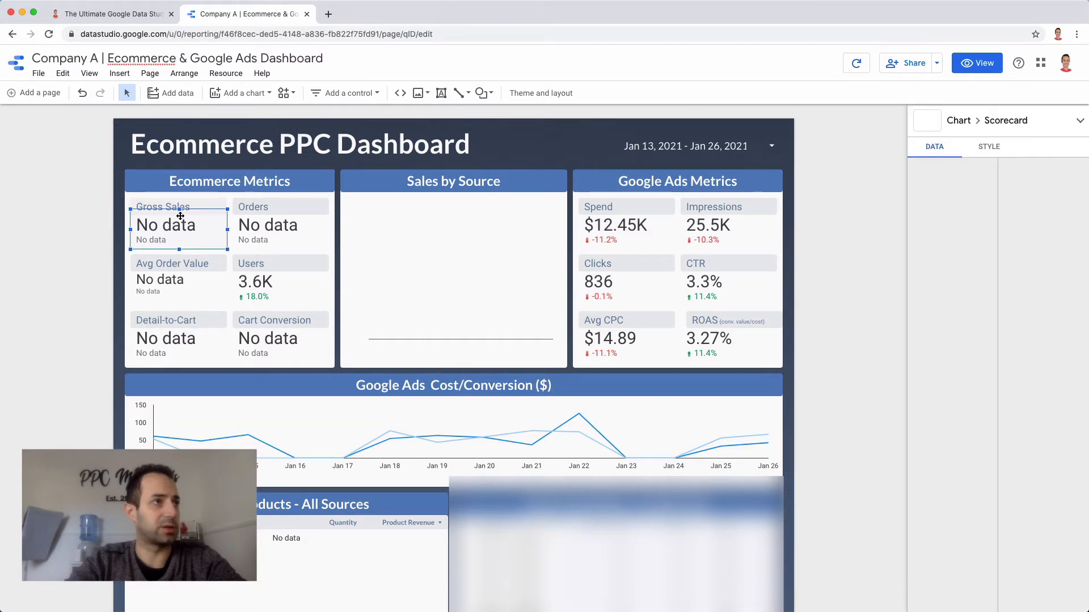
click(275, 234)
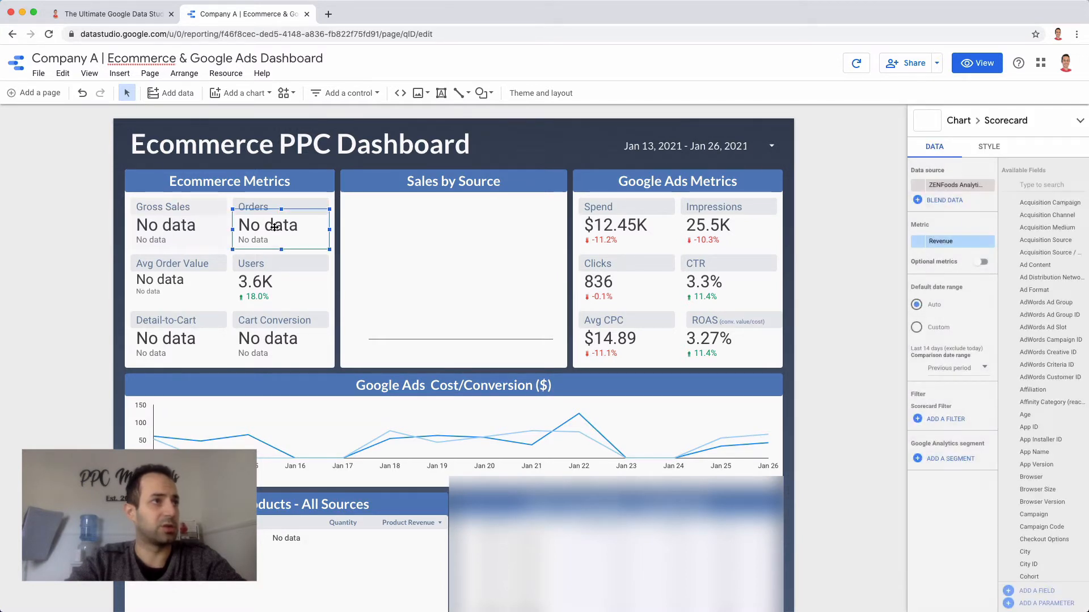
click(184, 282)
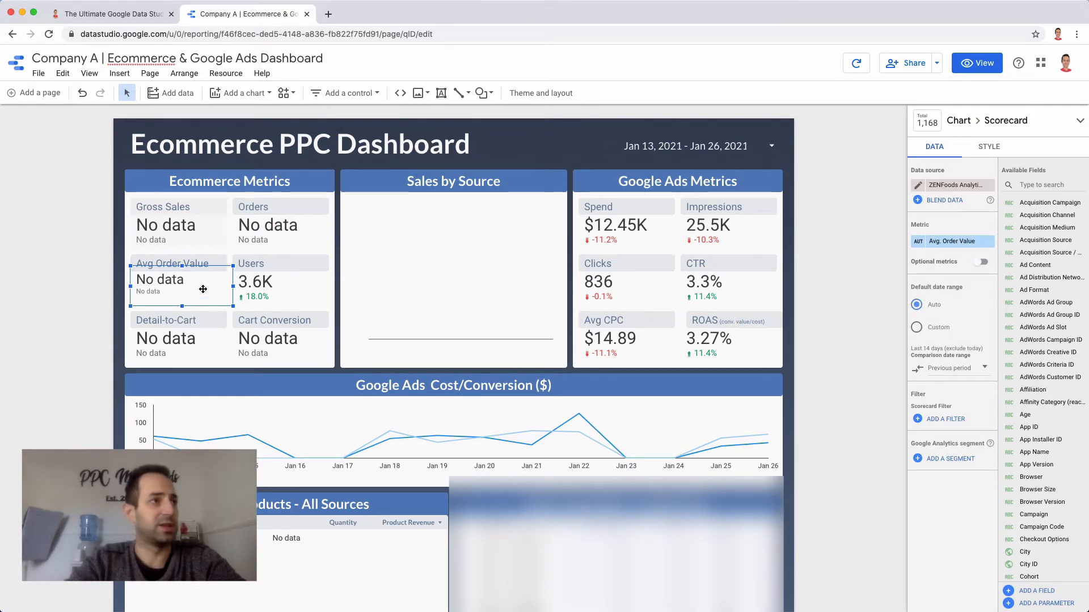
click(267, 229)
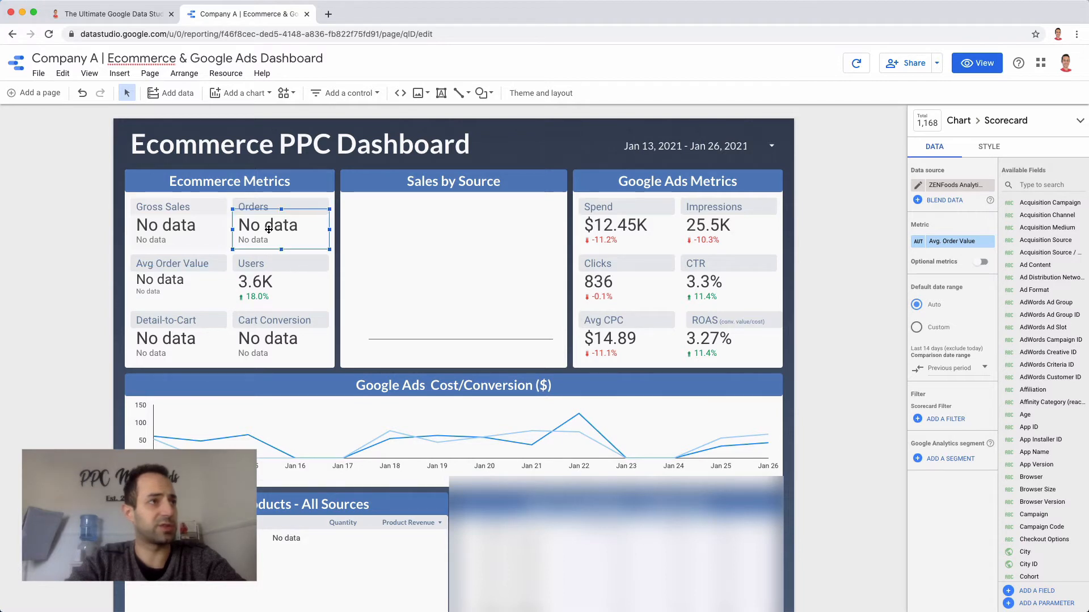
click(170, 232)
click(178, 284)
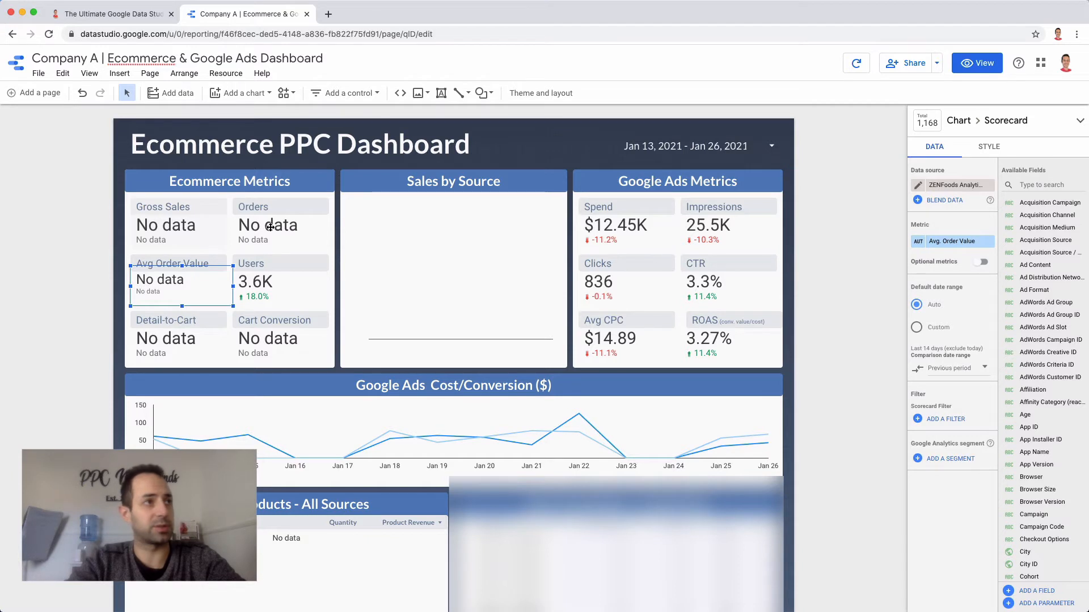
click(158, 224)
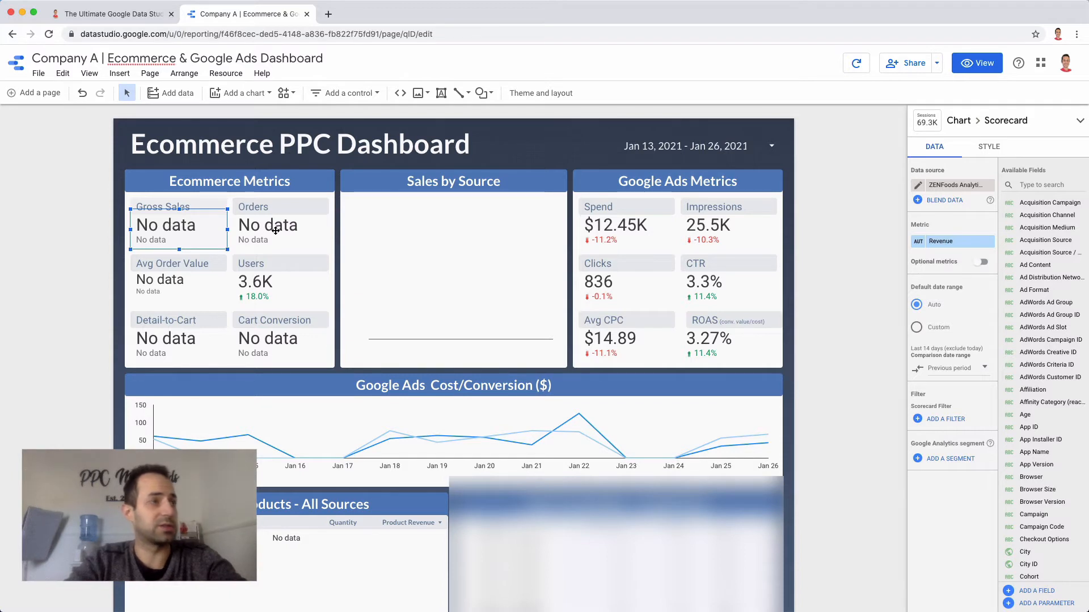
Examine the data source and metric of the Spend, Impressions and Clicks scorecards and compare them with the Orders scorecard
click(631, 221)
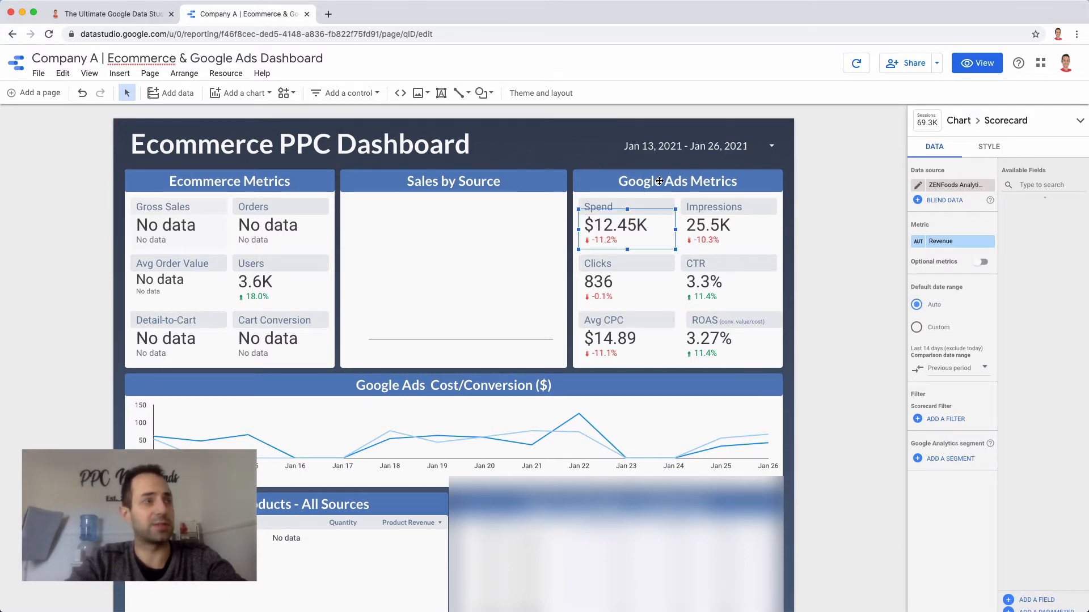
click(711, 228)
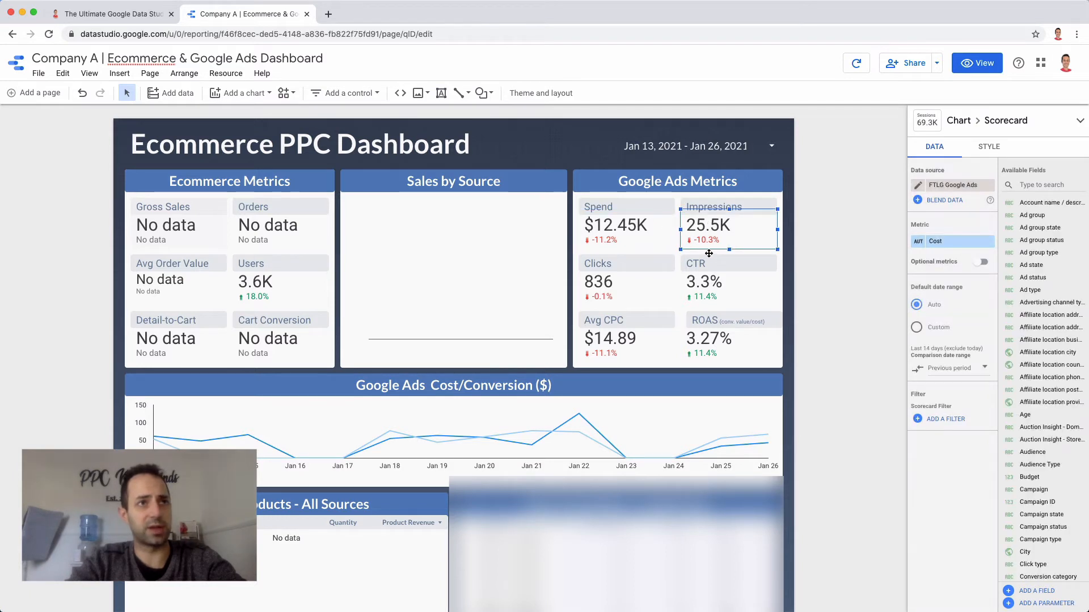
click(616, 281)
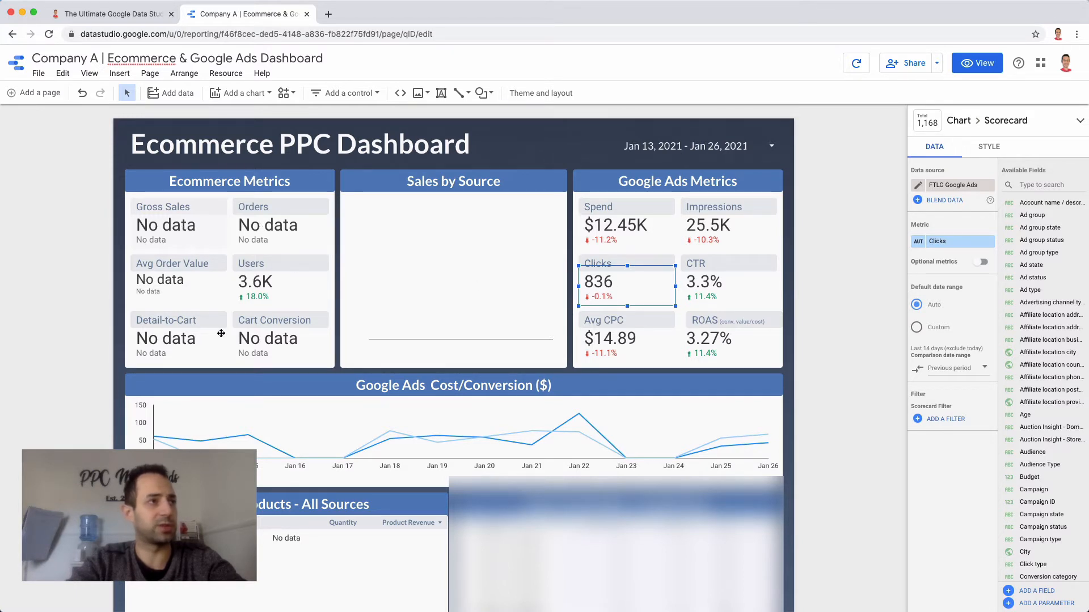
click(703, 228)
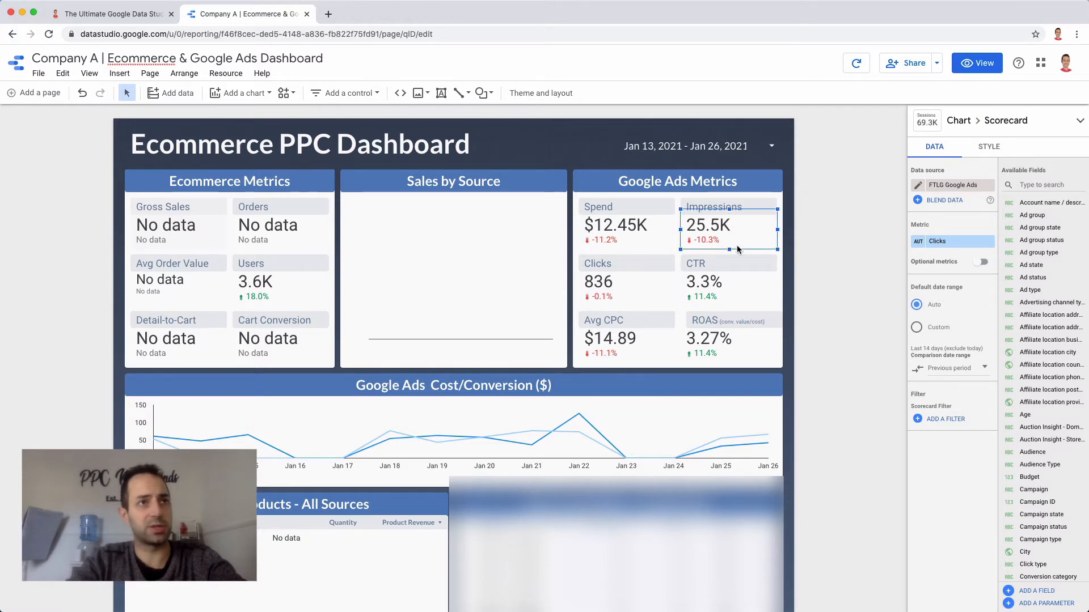
click(626, 227)
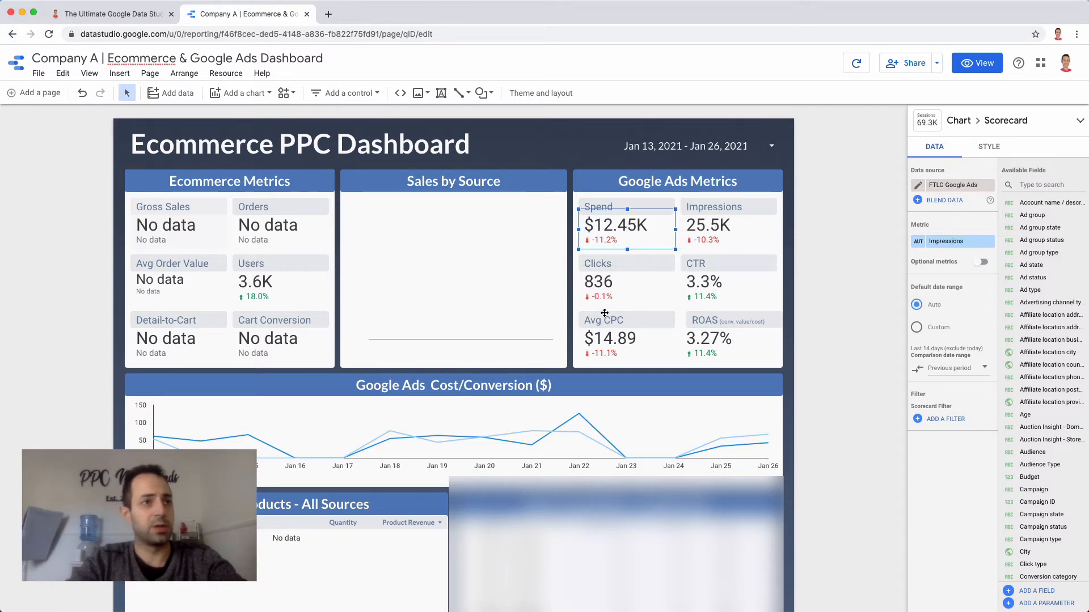
scroll(544, 362, down, 1)
scroll(544, 361, up, 1)
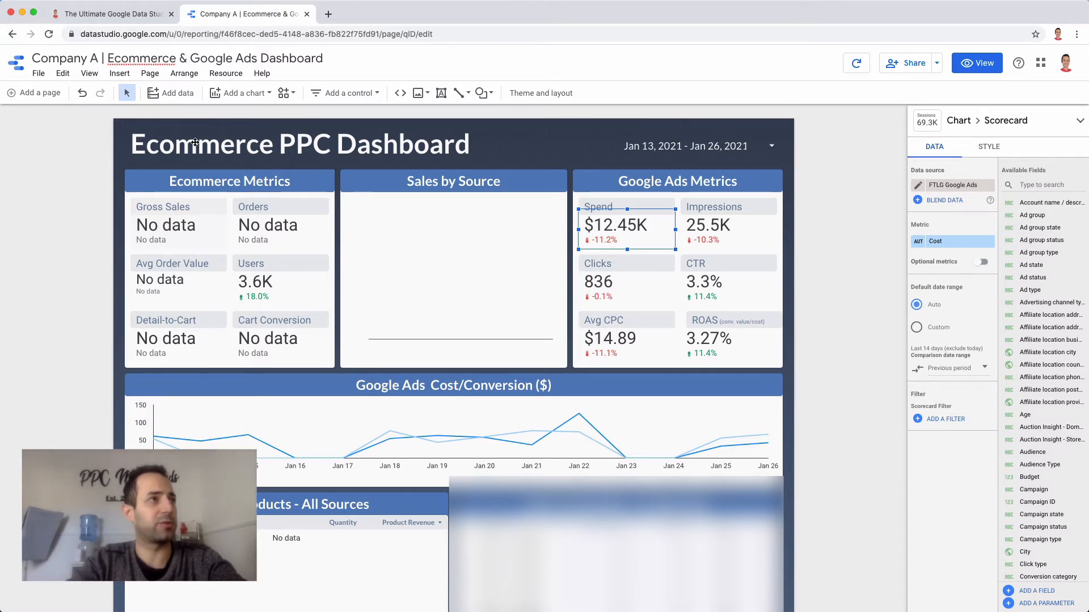
click(279, 229)
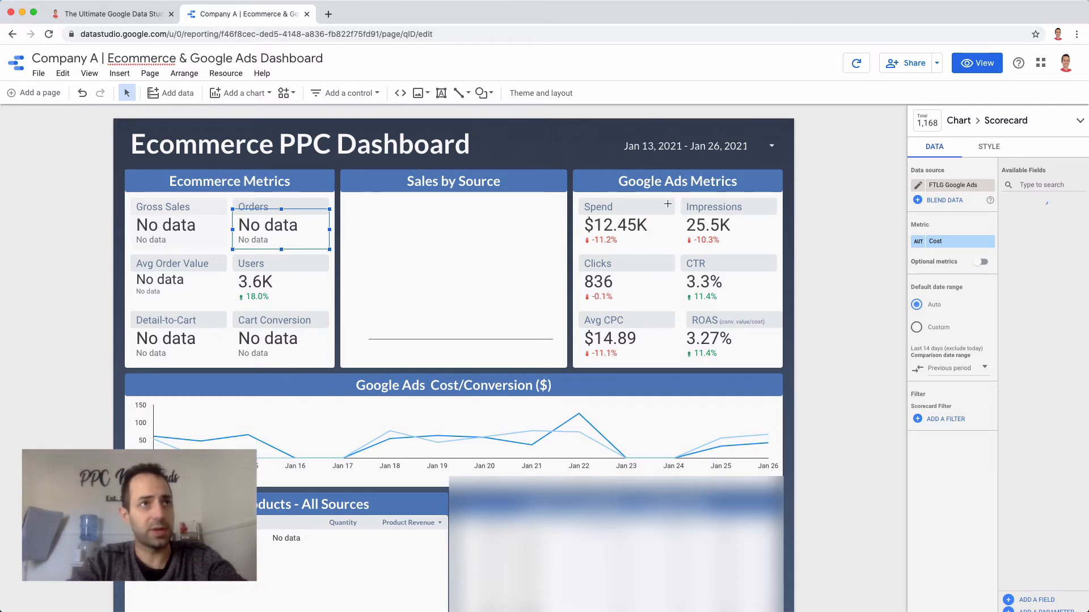
Review the Spend scorecard's style options, from conditional formatting and missing-data display to labels, borders, padding and chart header
click(621, 227)
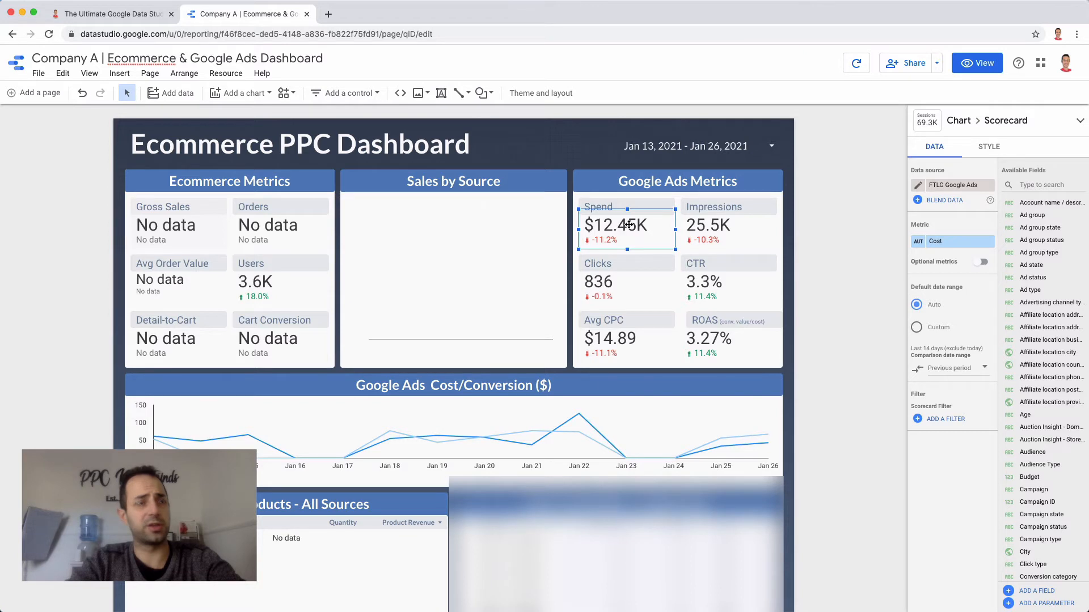
click(989, 148)
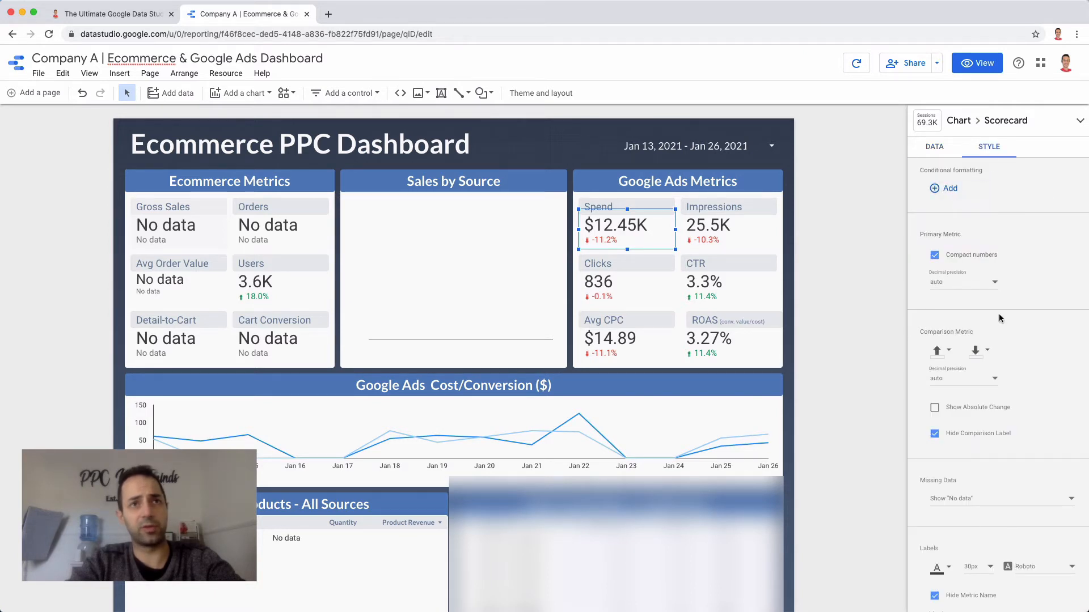
scroll(1025, 388, down, 1)
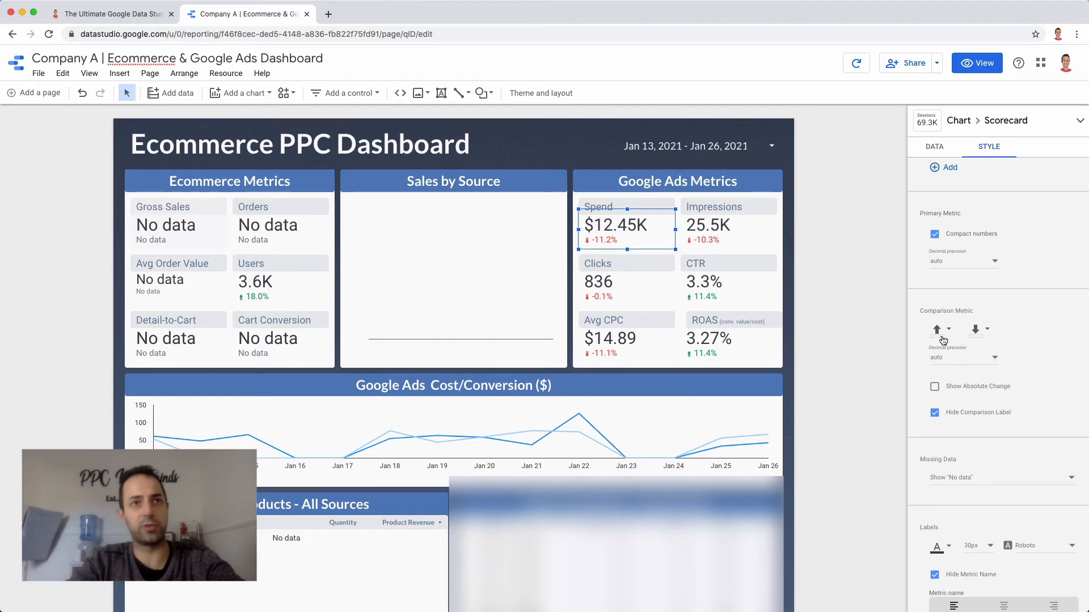
scroll(1015, 357, down, 3)
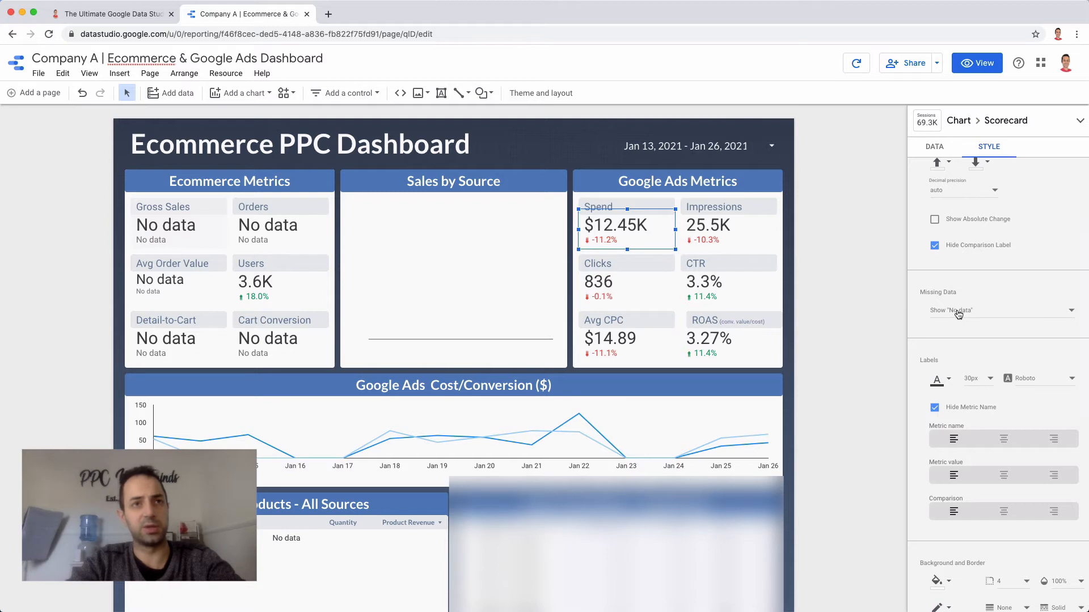
click(958, 314)
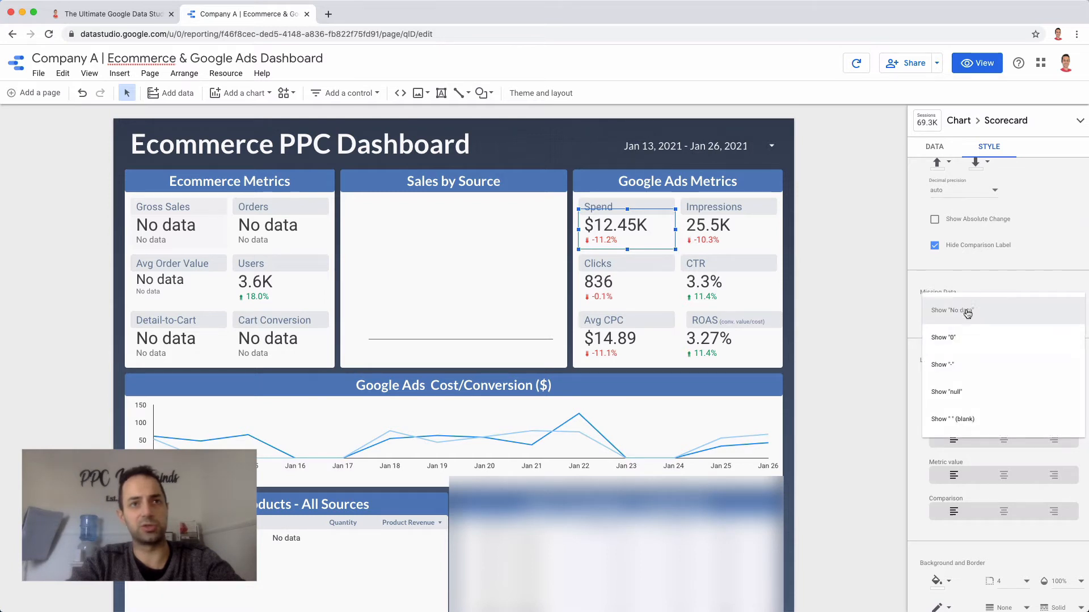
click(961, 304)
scroll(975, 366, down, 2)
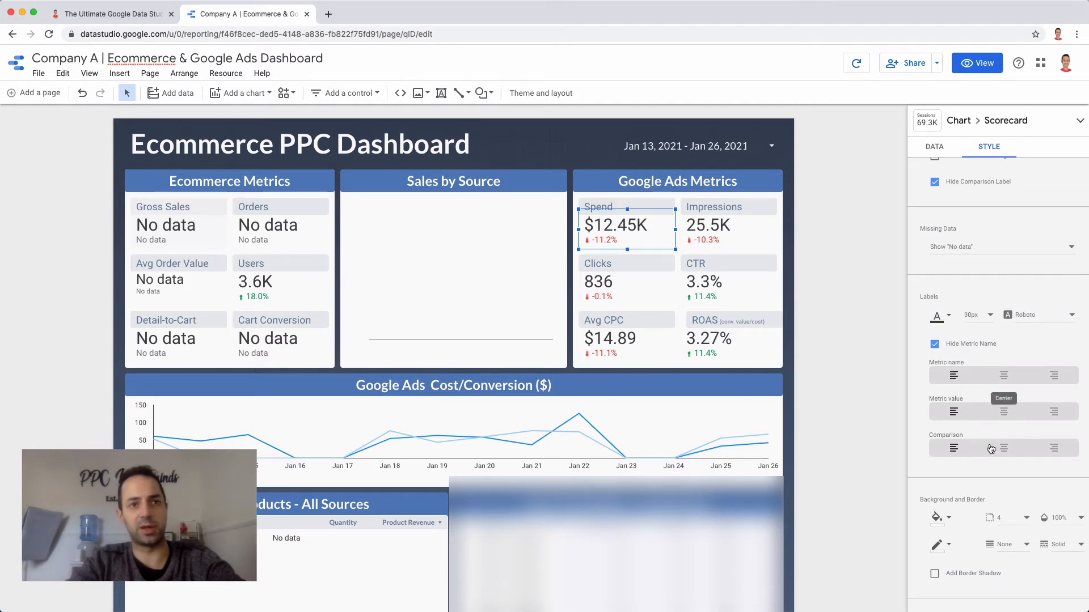
scroll(998, 408, down, 4)
scroll(989, 449, down, 1)
scroll(978, 362, down, 5)
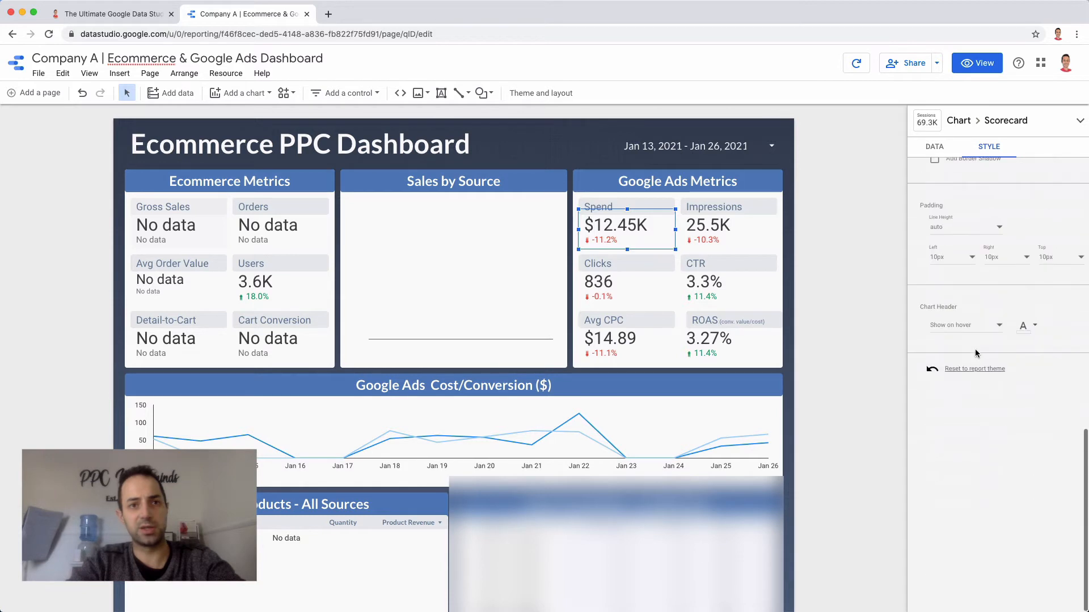
scroll(975, 352, up, 6)
scroll(975, 351, up, 7)
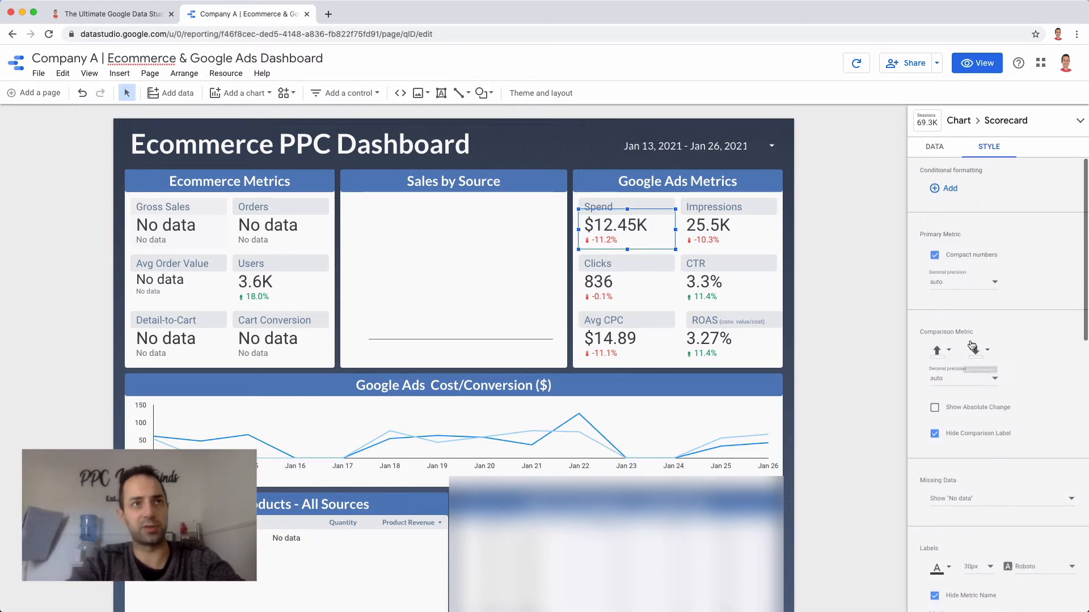
Change the metric of the Spend scorecard under Google Ads Metrics to Impressions
click(934, 149)
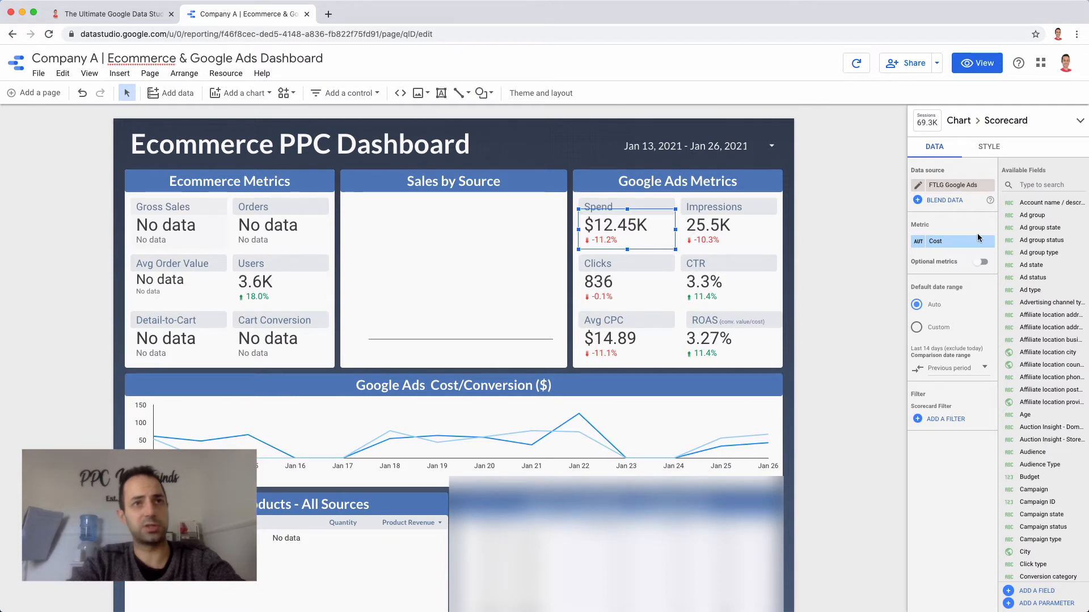
click(917, 242)
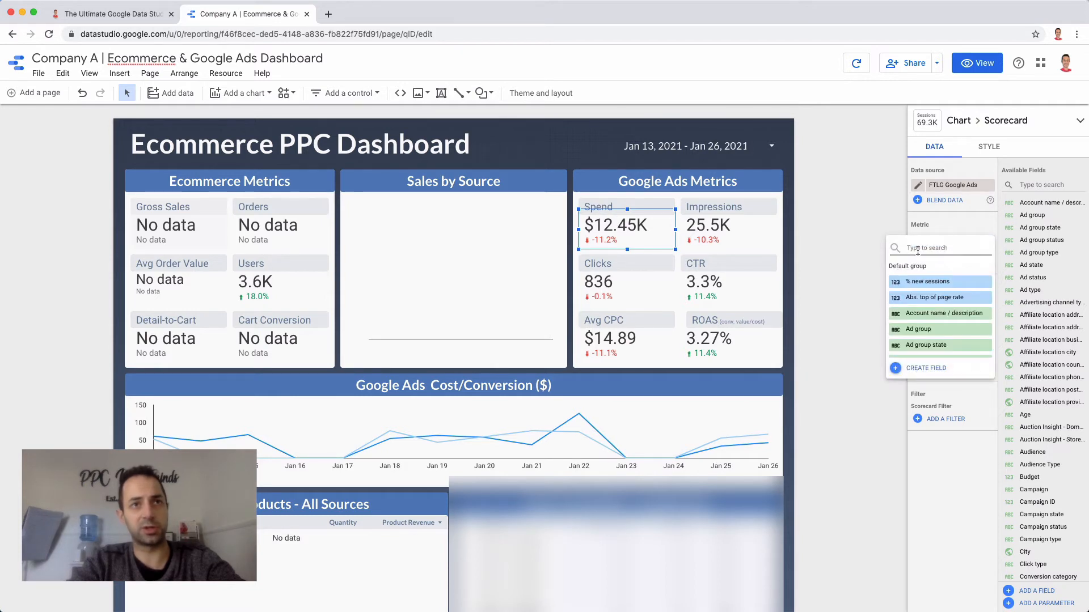
text(impressio)
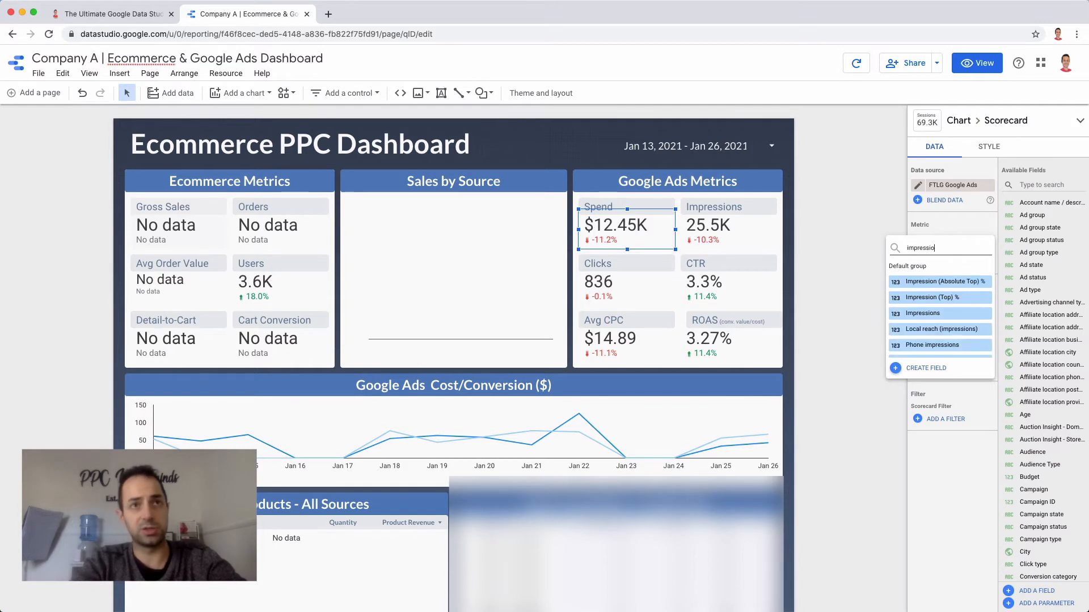
text(n)
click(925, 312)
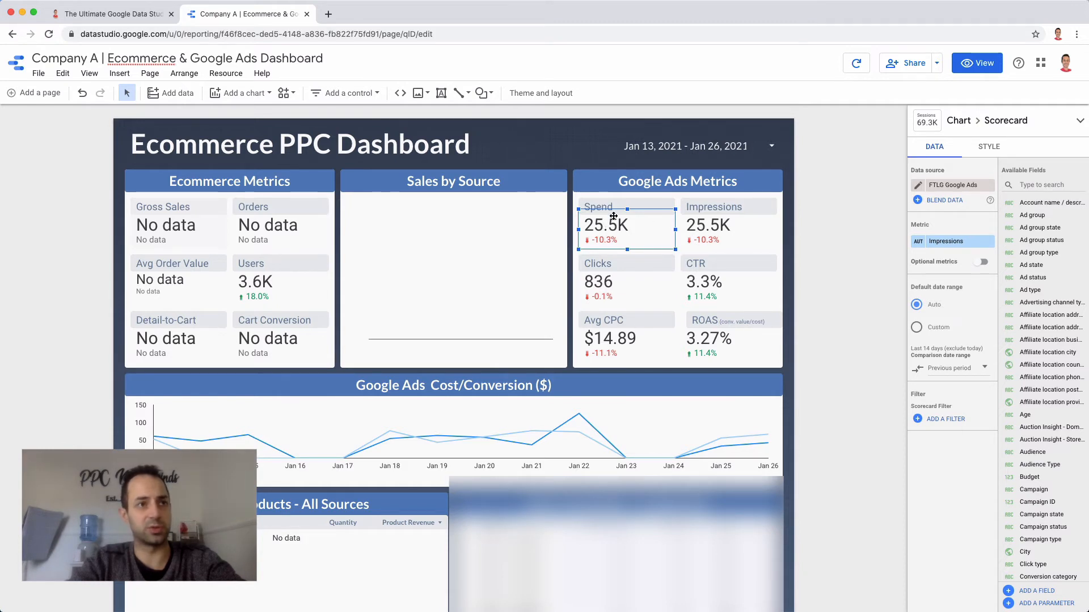
Review the style options of the Google Ads Cost/Conversion time series chart, from axes and grid to background, border and legend
click(505, 426)
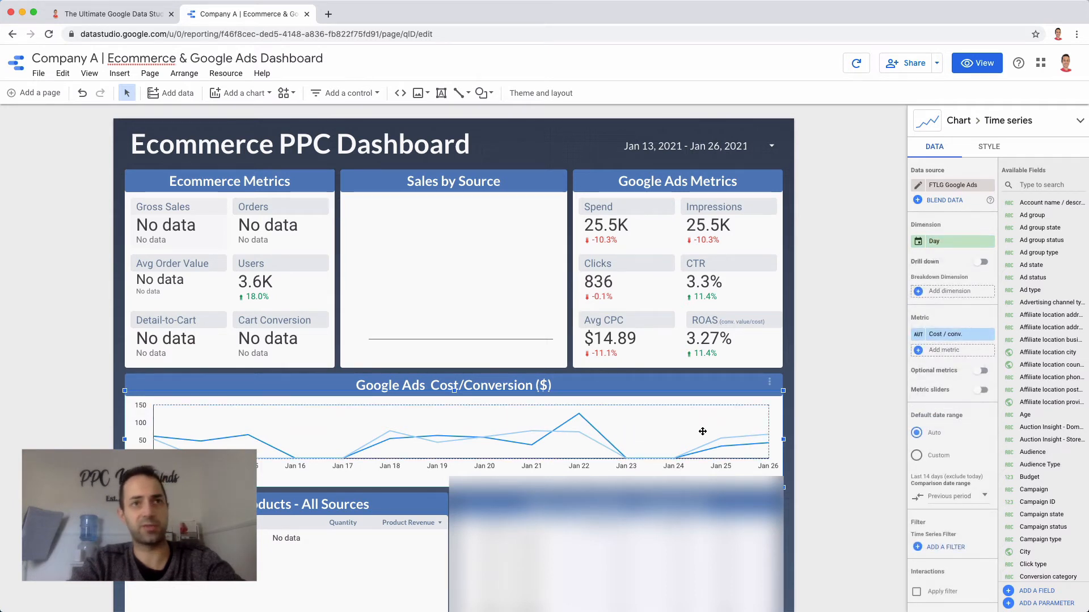
click(989, 147)
scroll(1019, 354, down, 5)
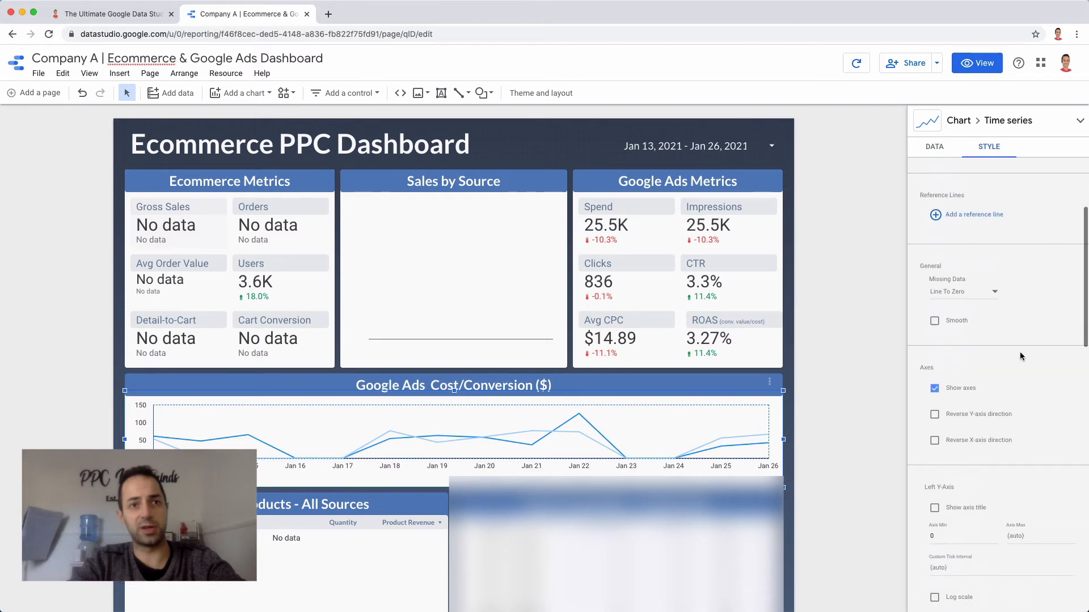
scroll(1020, 356, down, 7)
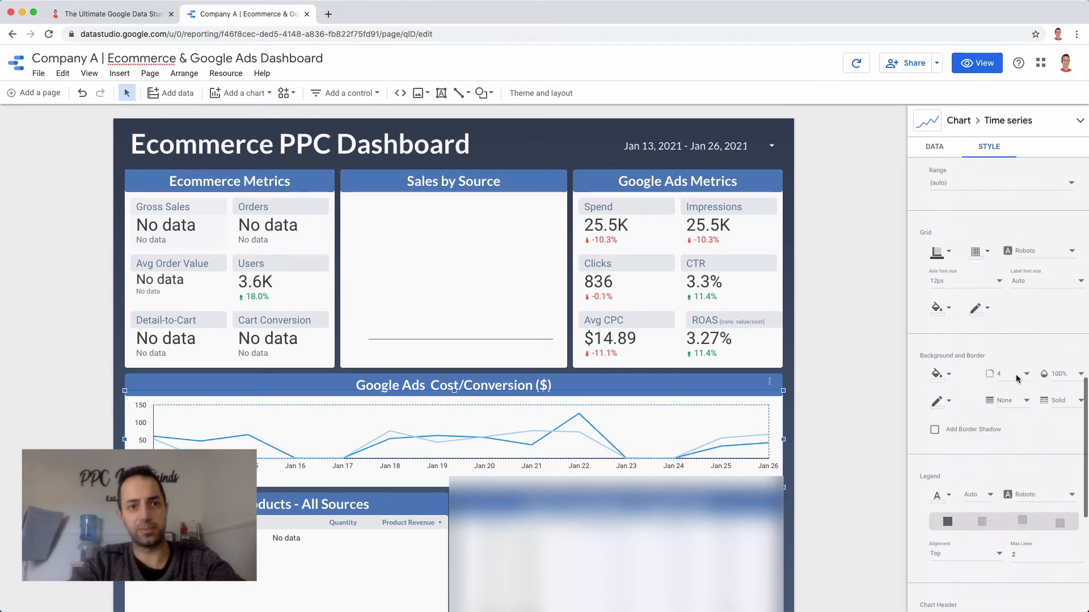
scroll(1016, 374, up, 3)
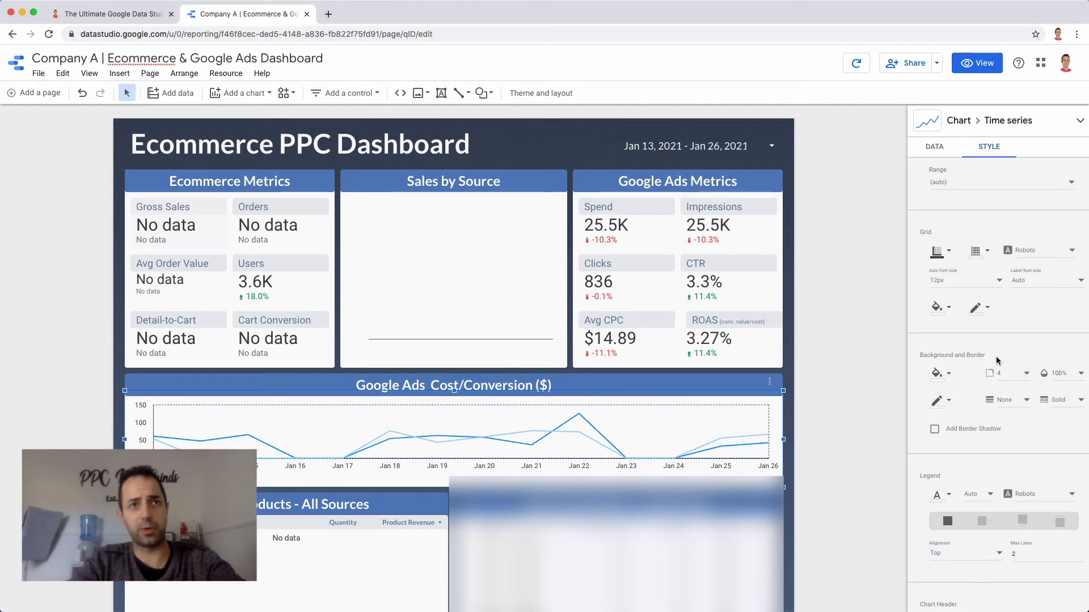
scroll(997, 361, up, 8)
scroll(997, 362, up, 2)
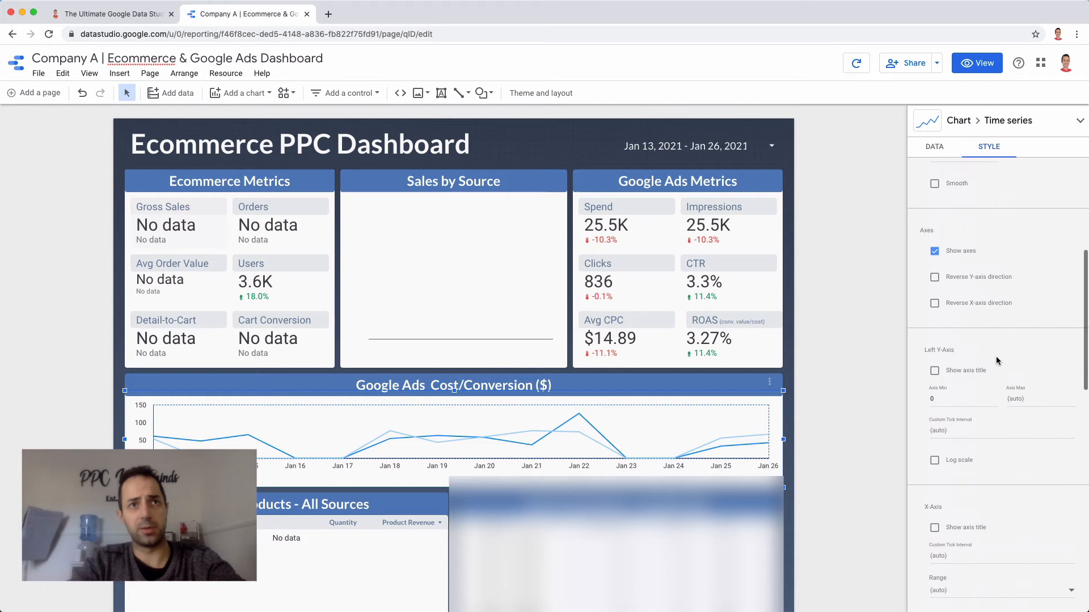
Try reversing the Y-axis direction and hiding the axes of the Cost/Conversion chart, restoring each setting
click(935, 279)
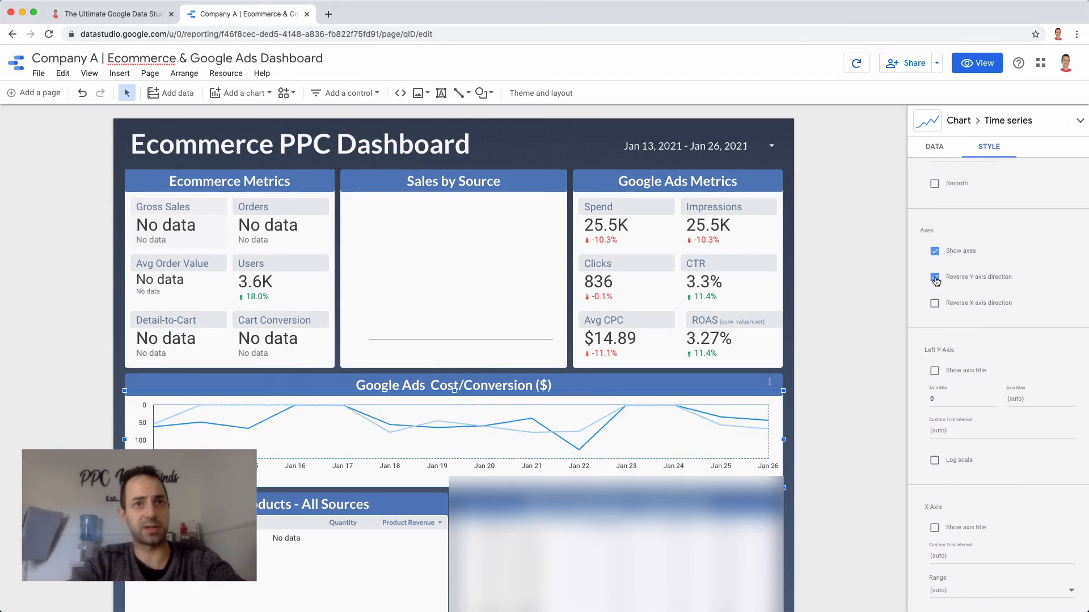
click(935, 278)
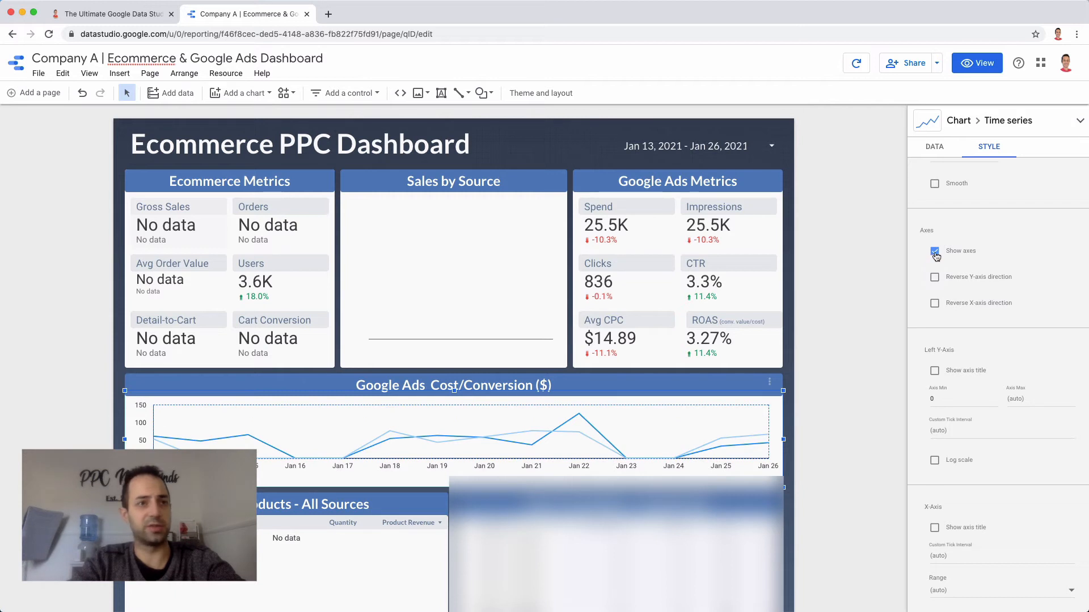
click(935, 251)
click(934, 251)
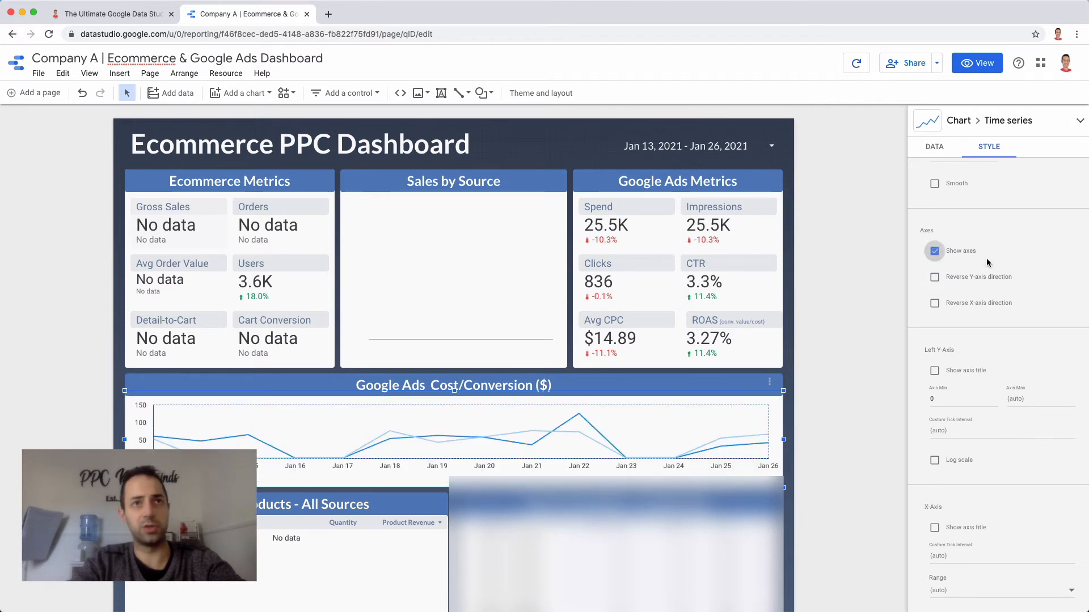
Try displaying the Cost/Conversion chart's lines as smooth curves, restoring the straight lines
scroll(987, 262, up, 2)
click(935, 301)
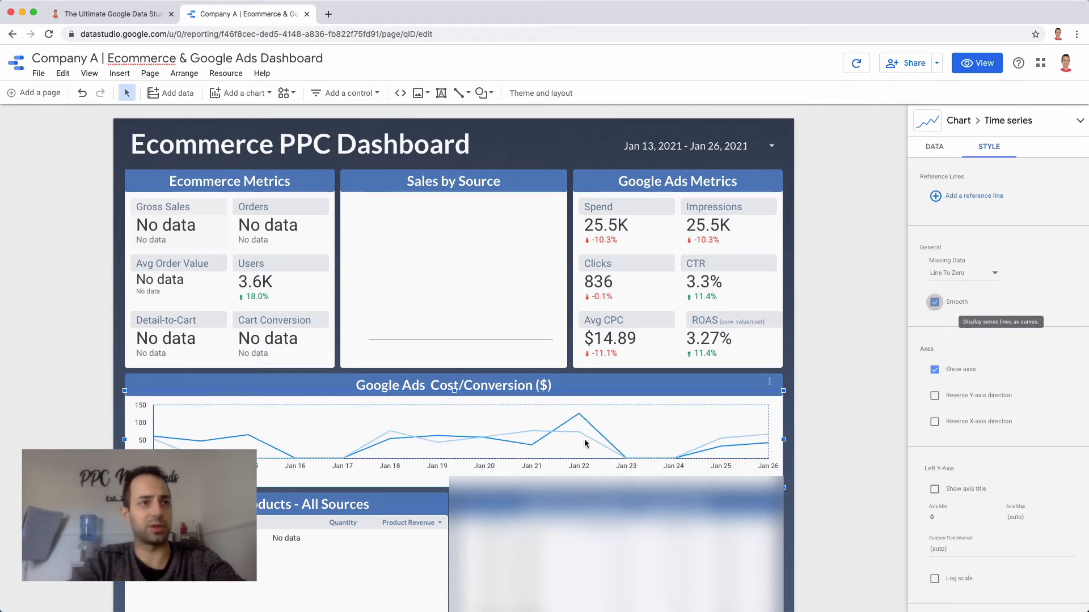
click(934, 302)
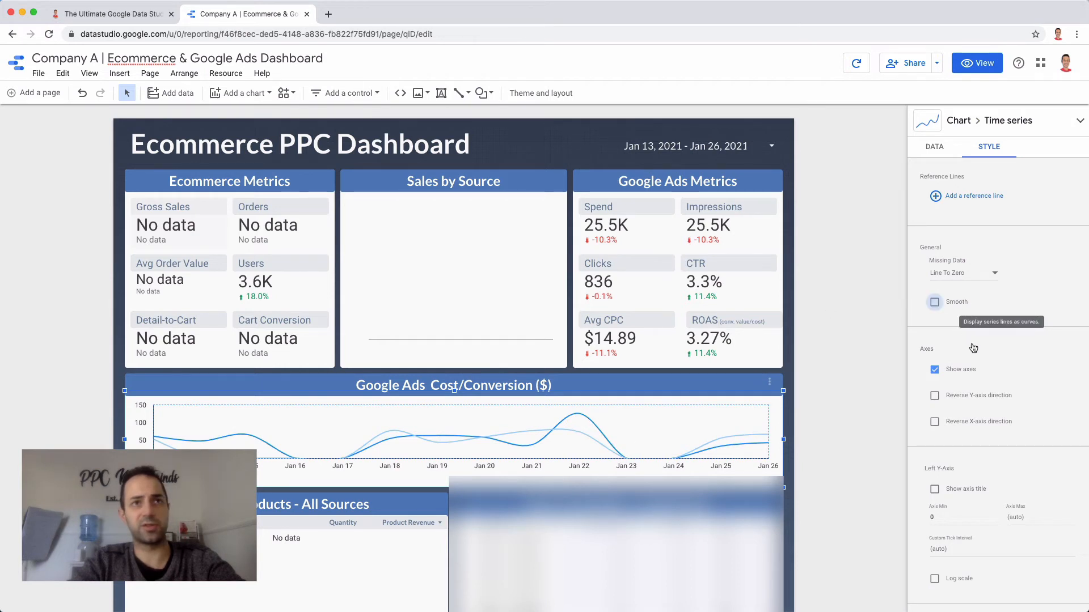
Change the line color of Series #1 in the Cost/Conversion chart to orange
scroll(989, 334, up, 3)
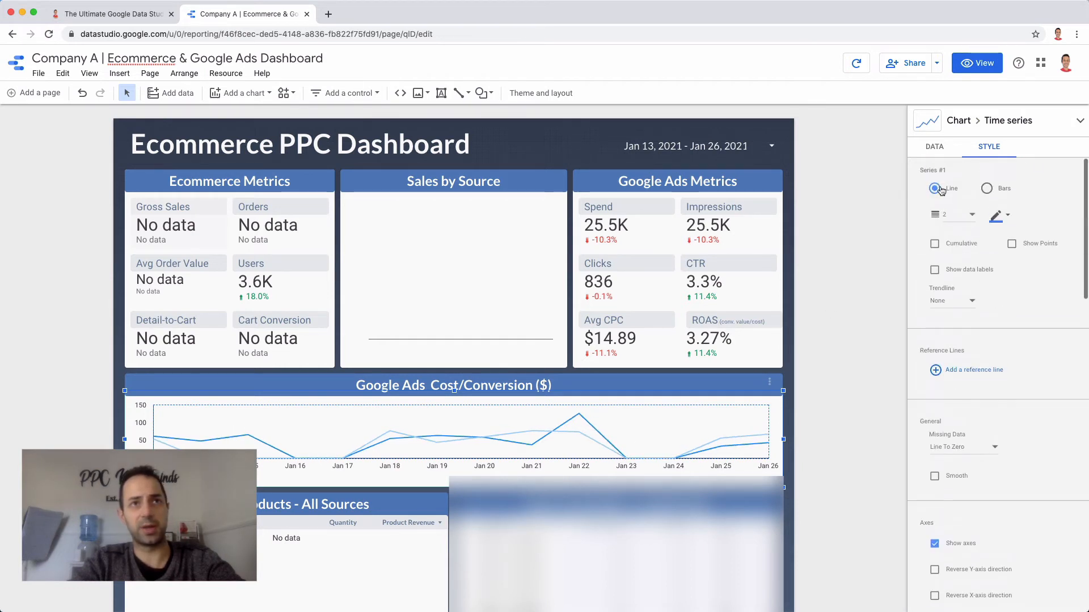
click(998, 219)
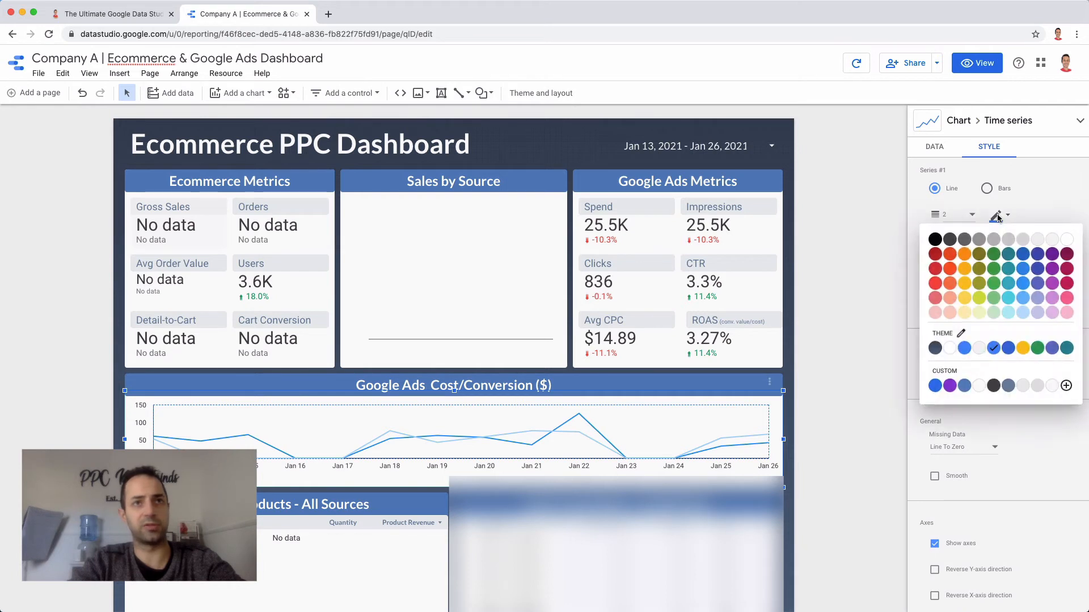
click(965, 255)
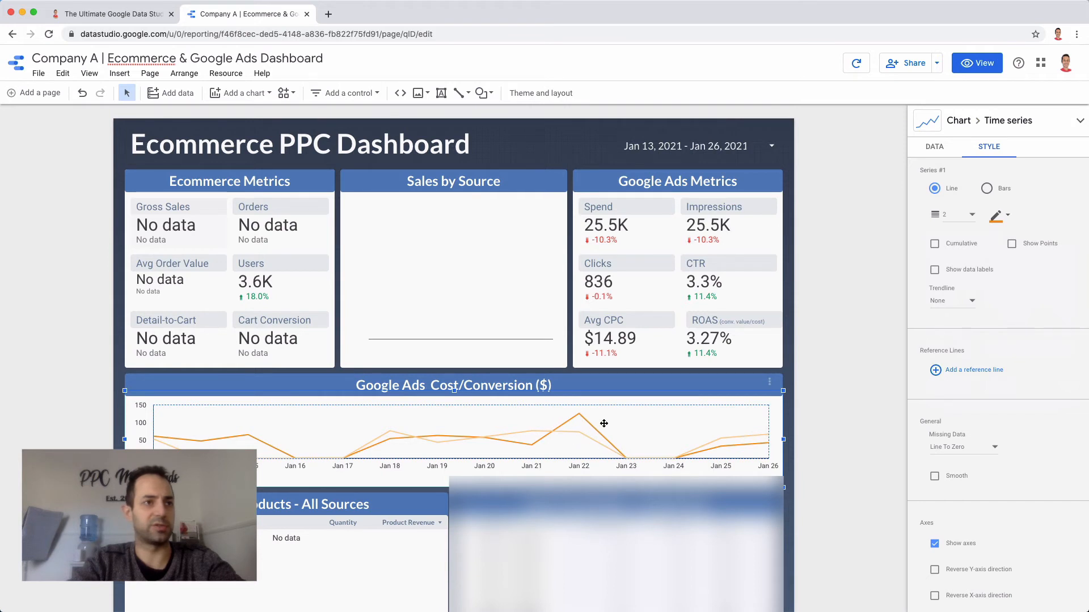
Change the dimension of the Cost/Conversion time series chart to Week
click(933, 150)
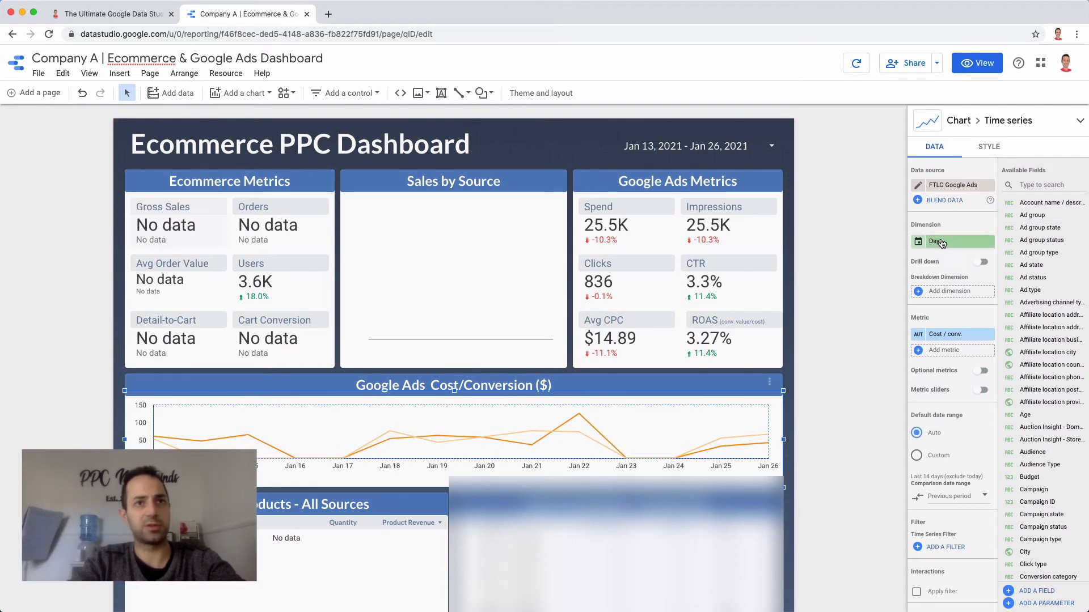
click(922, 241)
text(week)
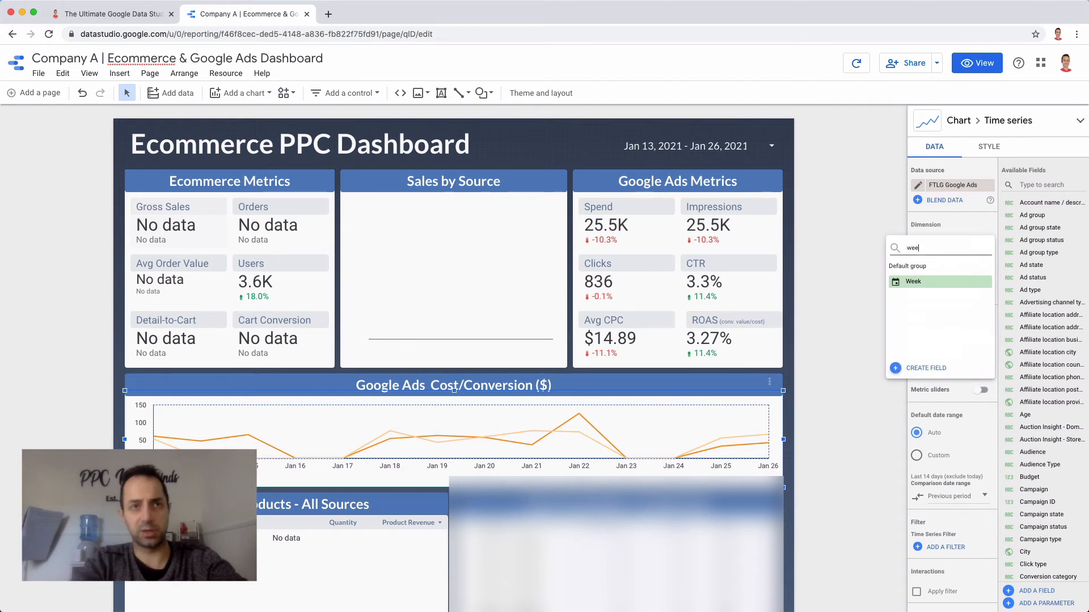
click(917, 284)
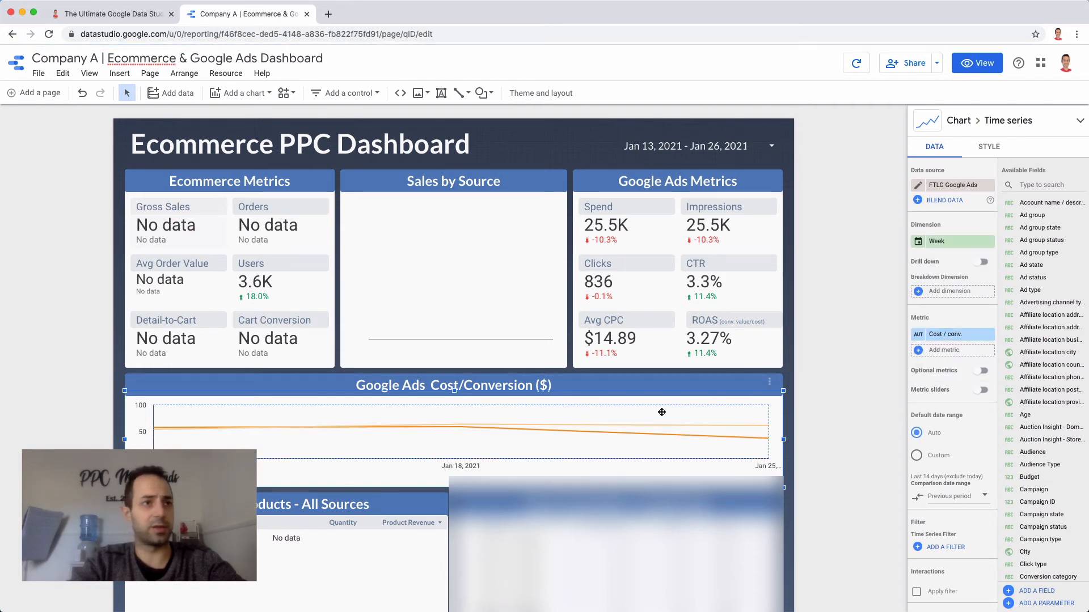
Change the metric of the Cost/Conversion time series chart to Clicks
click(946, 335)
text(click)
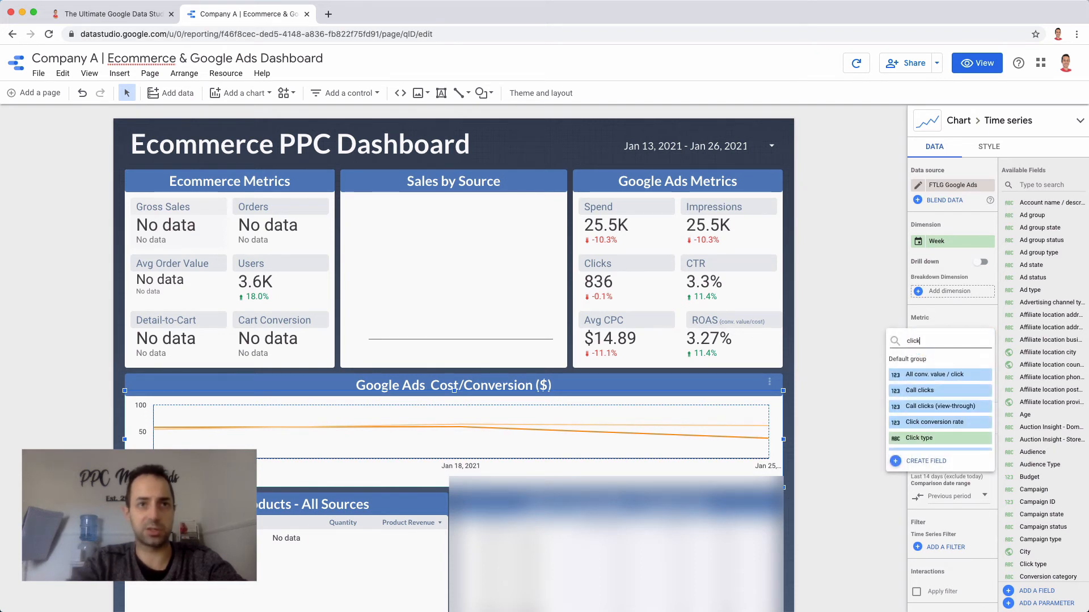
scroll(927, 422, down, 1)
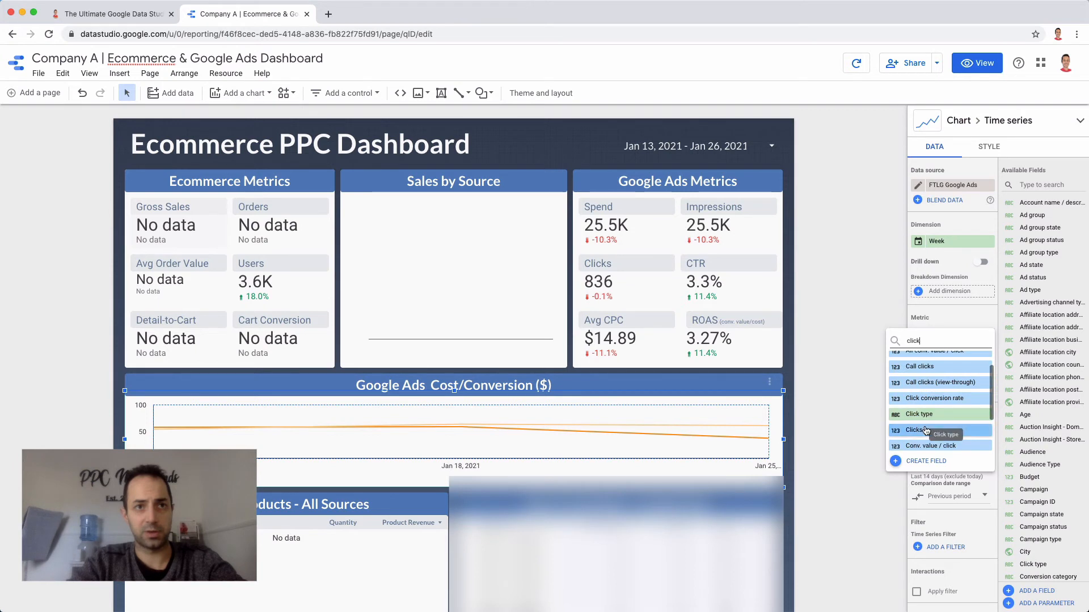
click(917, 435)
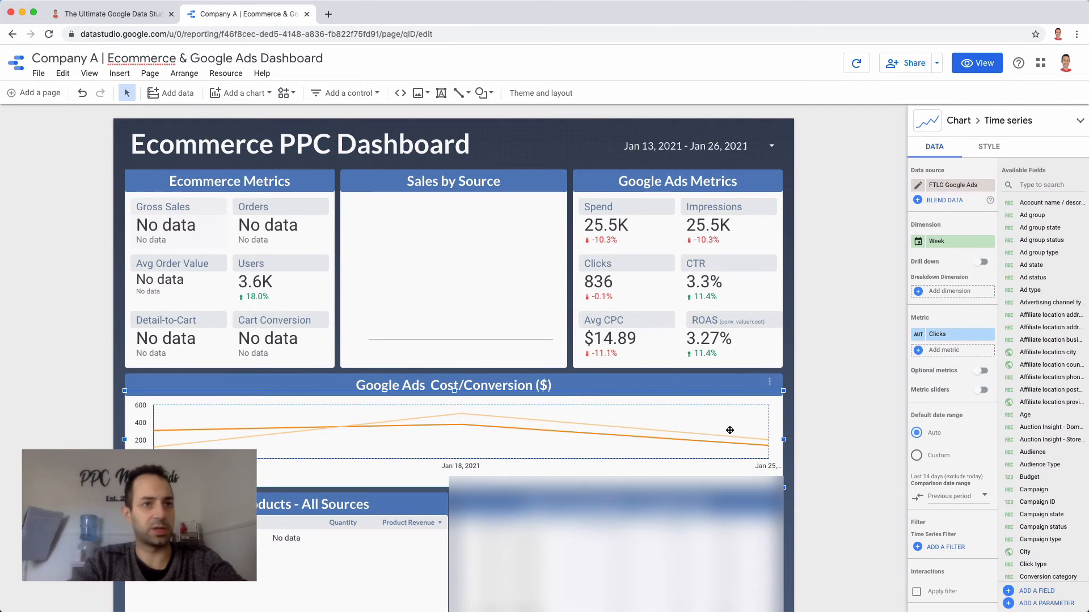
Set the dimension of the Cost/Conversion time series chart to Day
click(946, 241)
text(day)
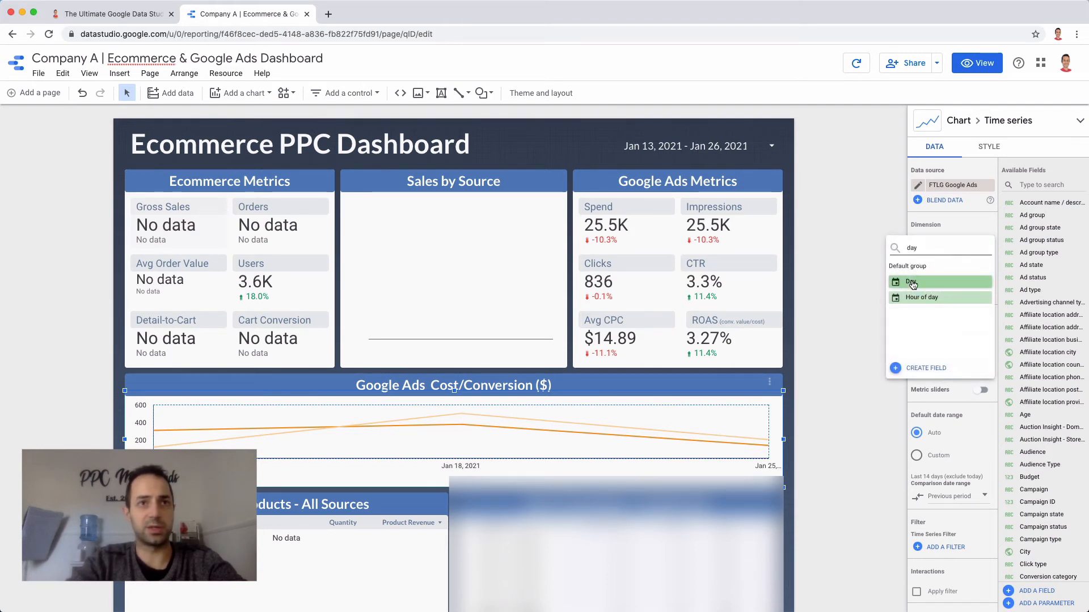
click(930, 282)
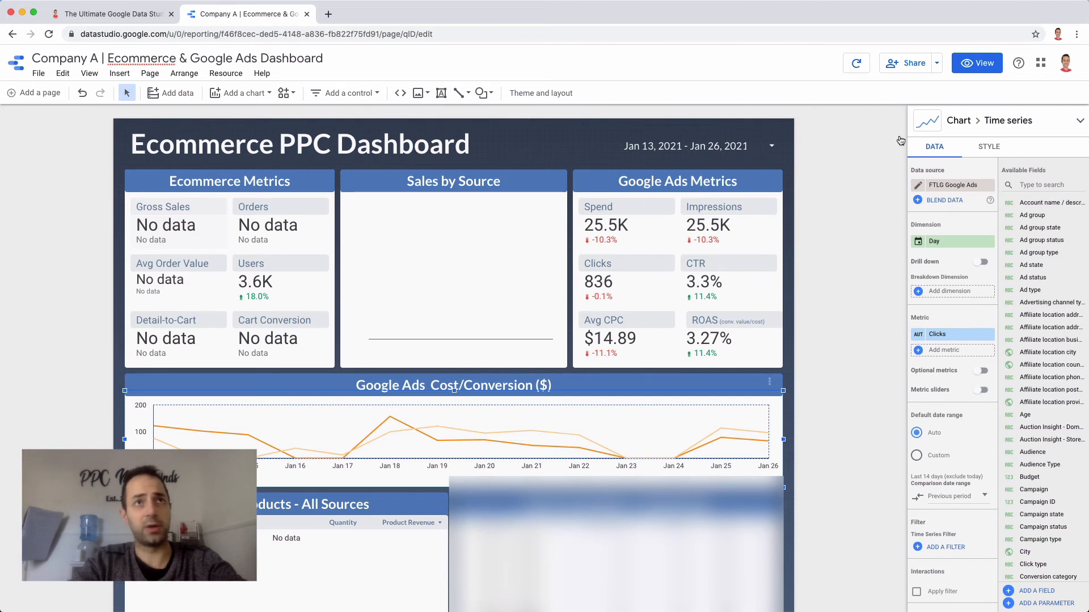
Switch the report to view mode and get its report link, checking who can access it
click(976, 68)
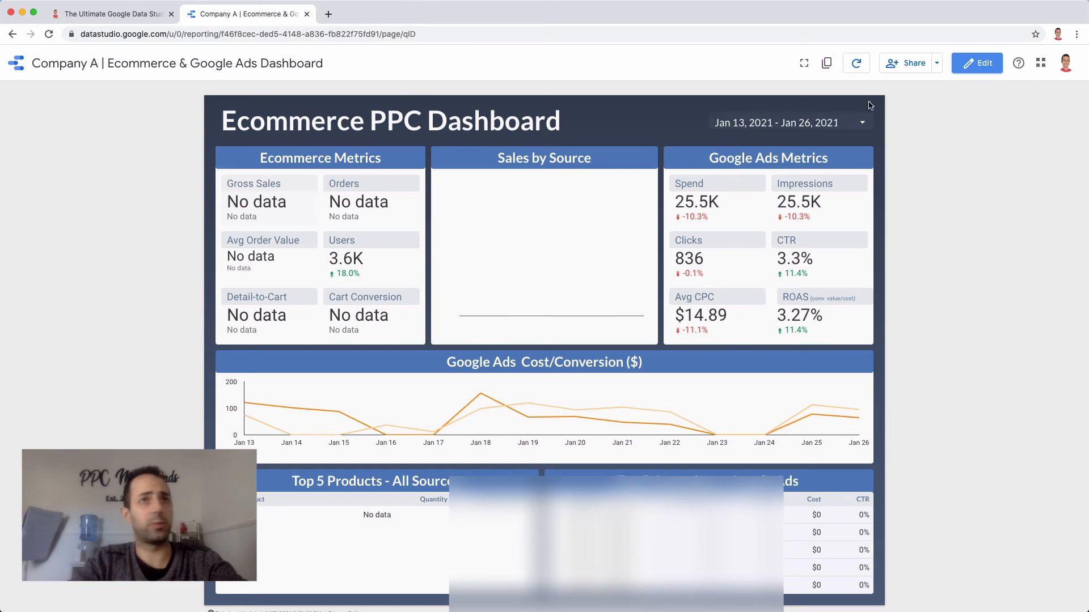
click(936, 64)
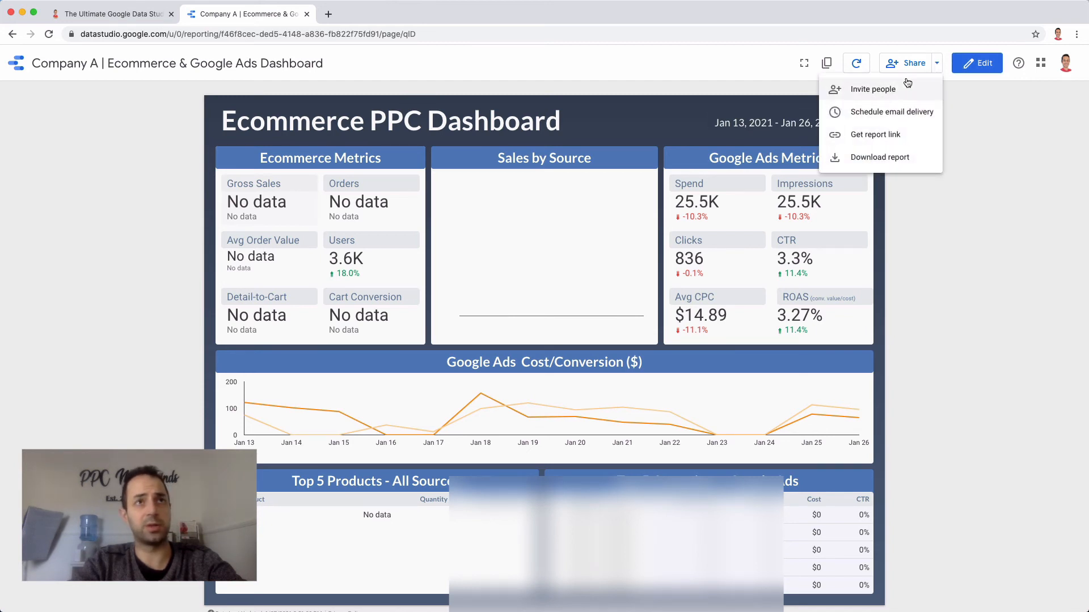
click(887, 140)
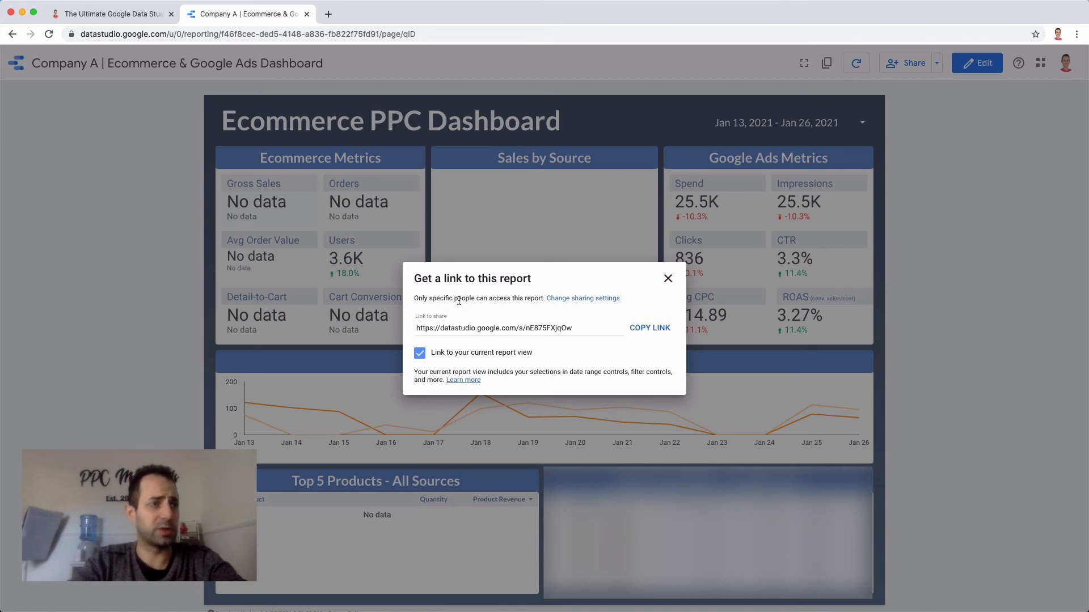
drag(418, 296, 528, 298)
click(528, 298)
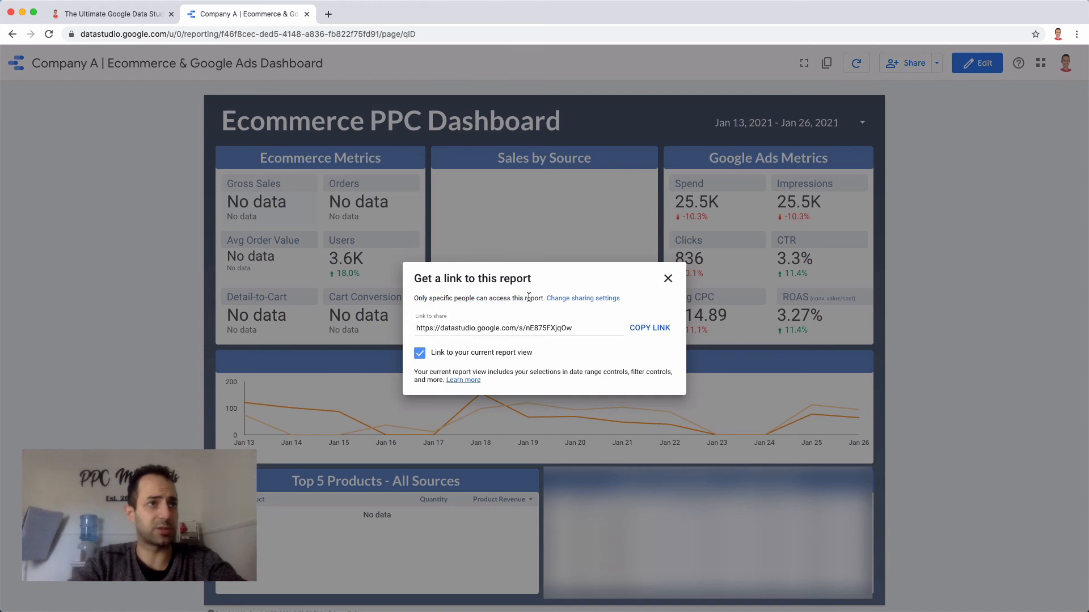
Set the report's link sharing to "Anyone with the link can view" and save the access change
click(575, 301)
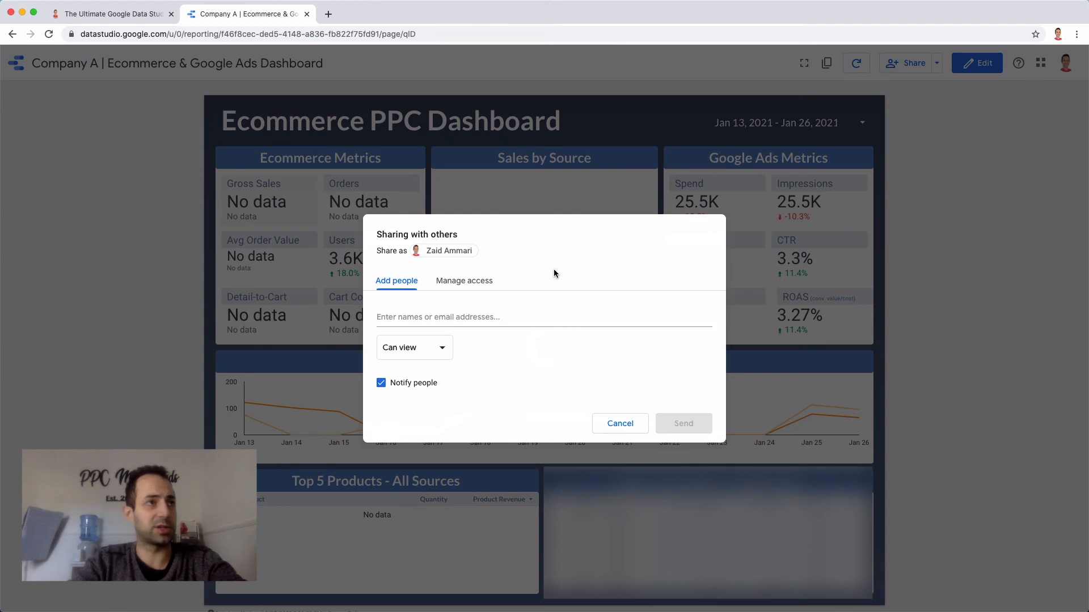
click(457, 285)
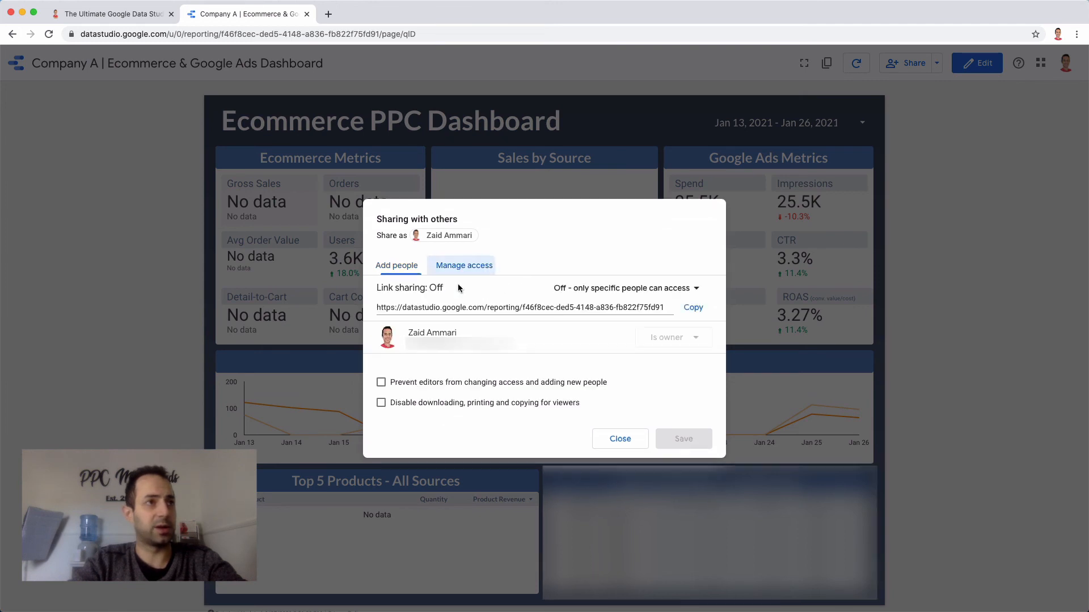
click(608, 289)
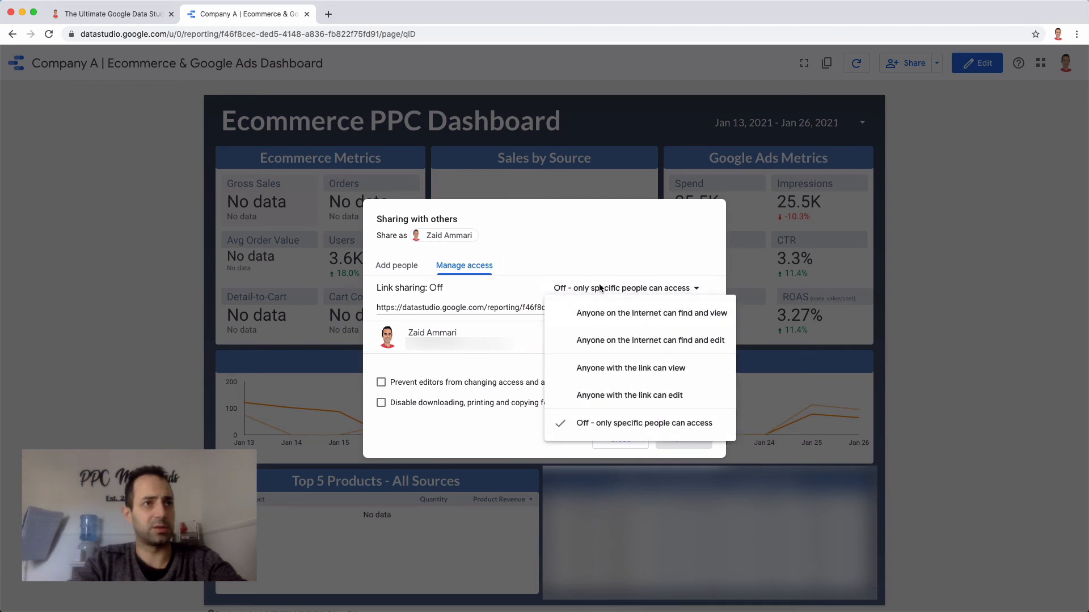
click(626, 369)
click(661, 288)
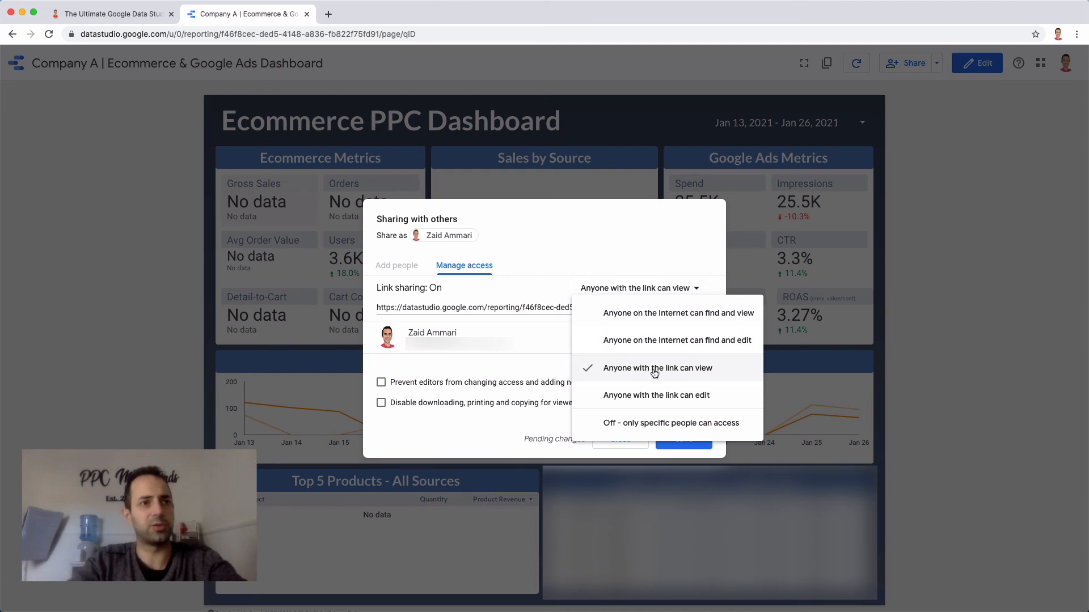
click(653, 370)
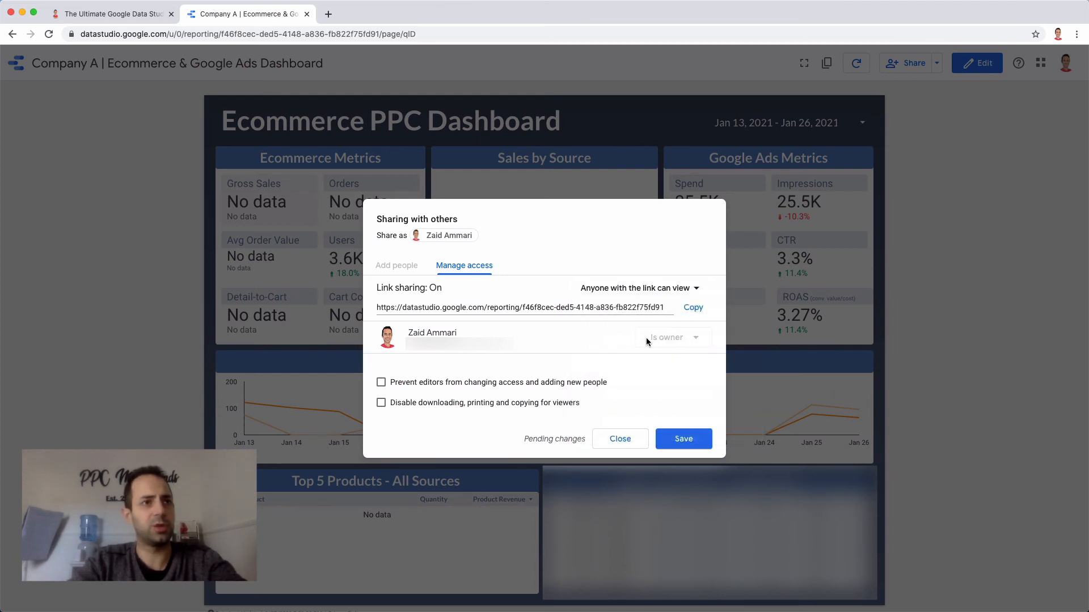
click(684, 440)
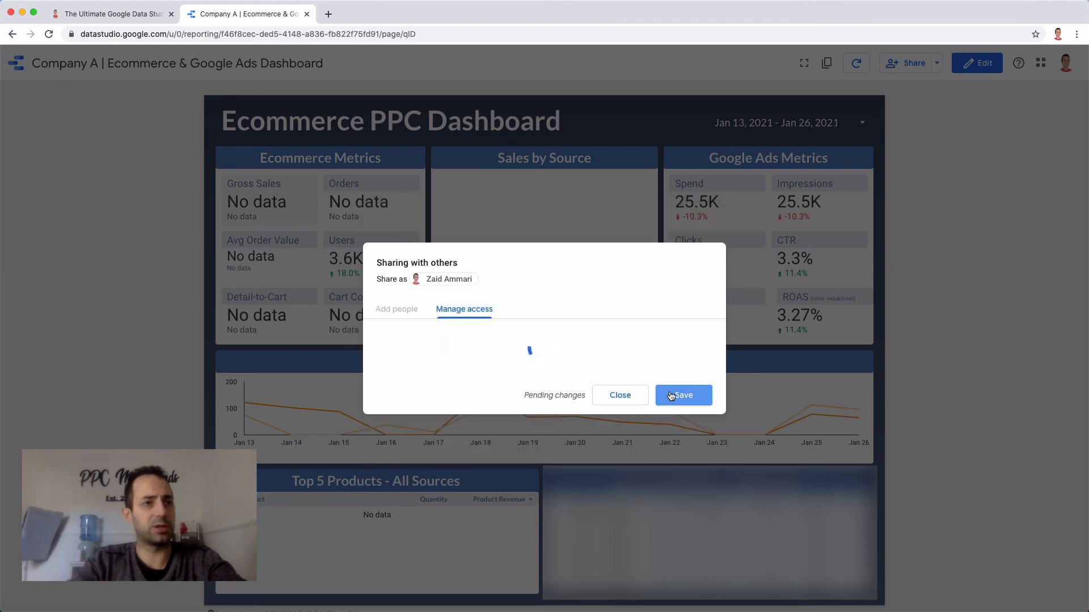
Copy the report's sharing link and close the sharing settings
click(576, 308)
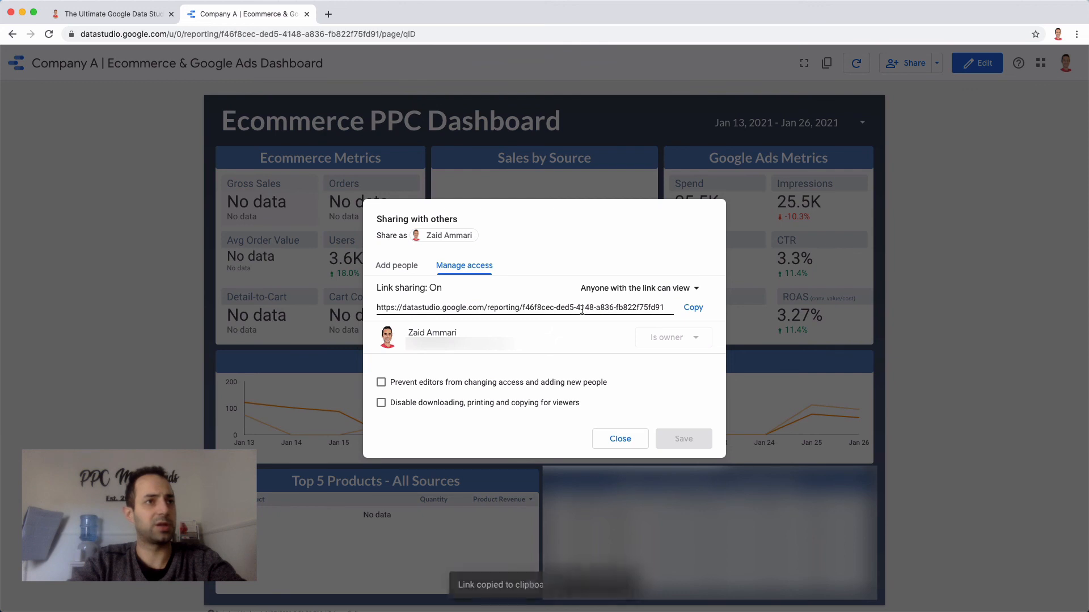
click(693, 308)
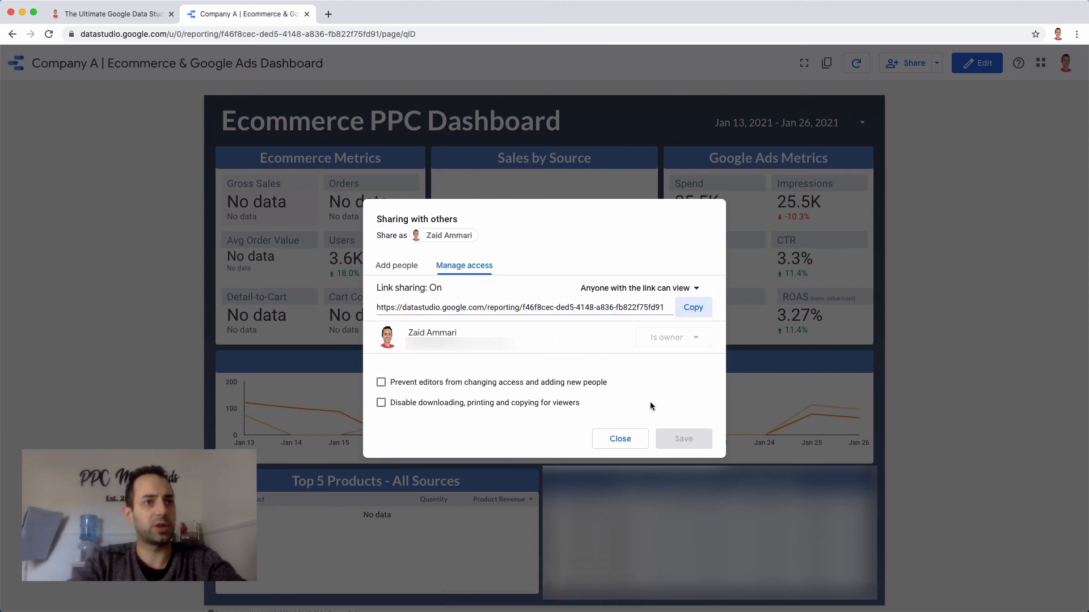
click(620, 438)
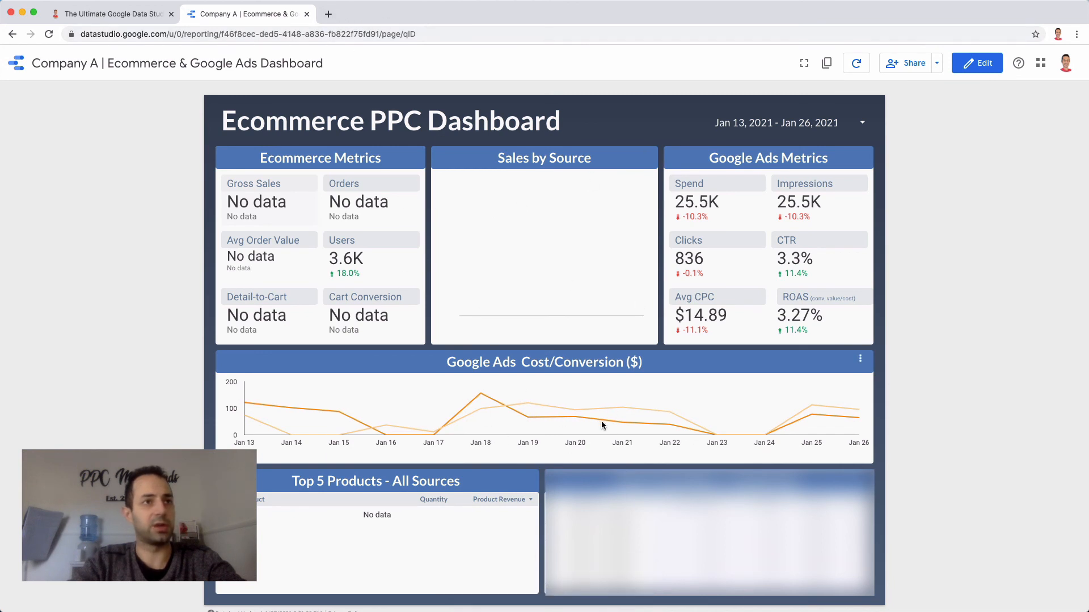
click(96, 34)
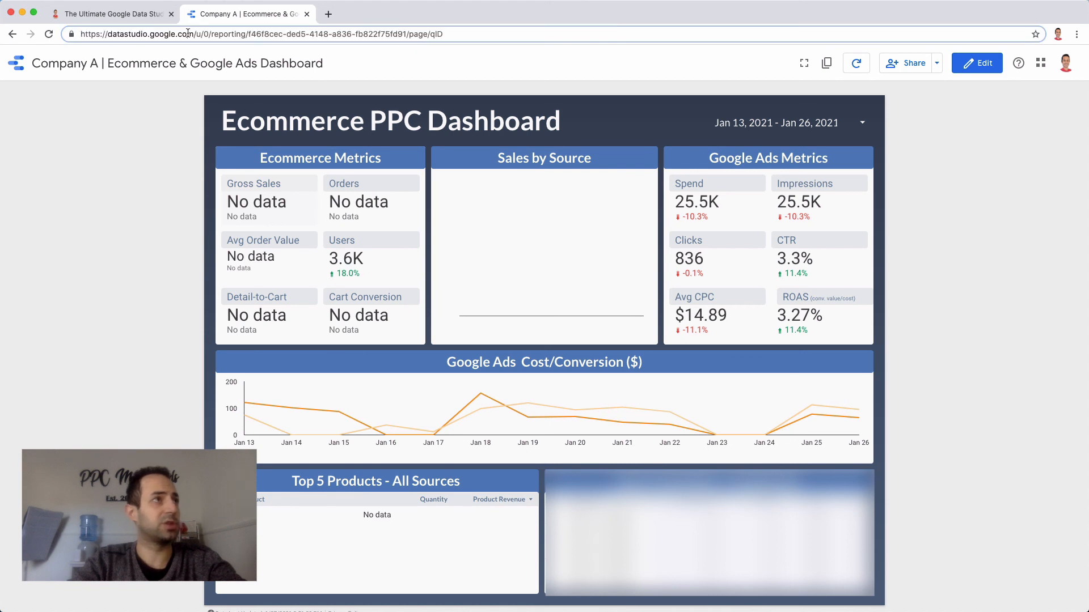
Return to the Data Studio home page at datastudio.google.com/u/0/ and open the full Report Gallery of marketing templates from the template gallery
drag(197, 33, 550, 41)
key(BackSpace)
key(Return)
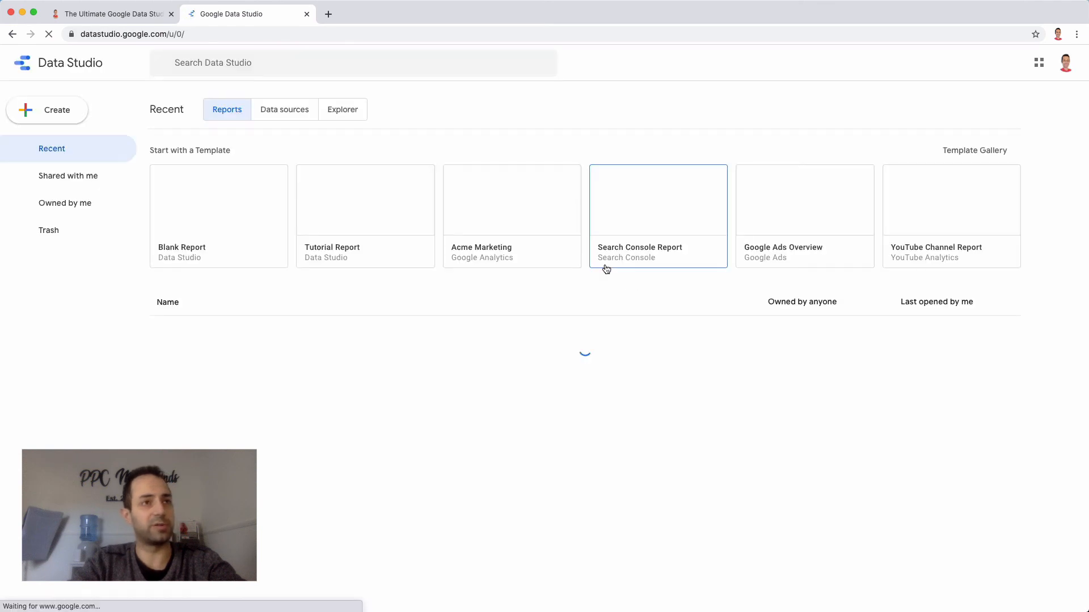
click(971, 152)
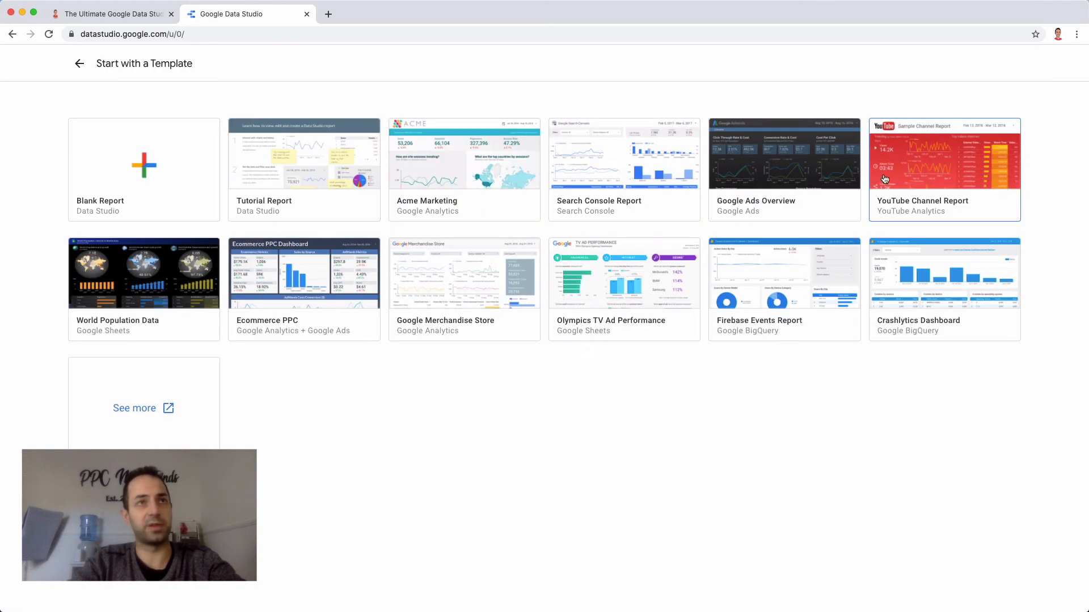
click(169, 410)
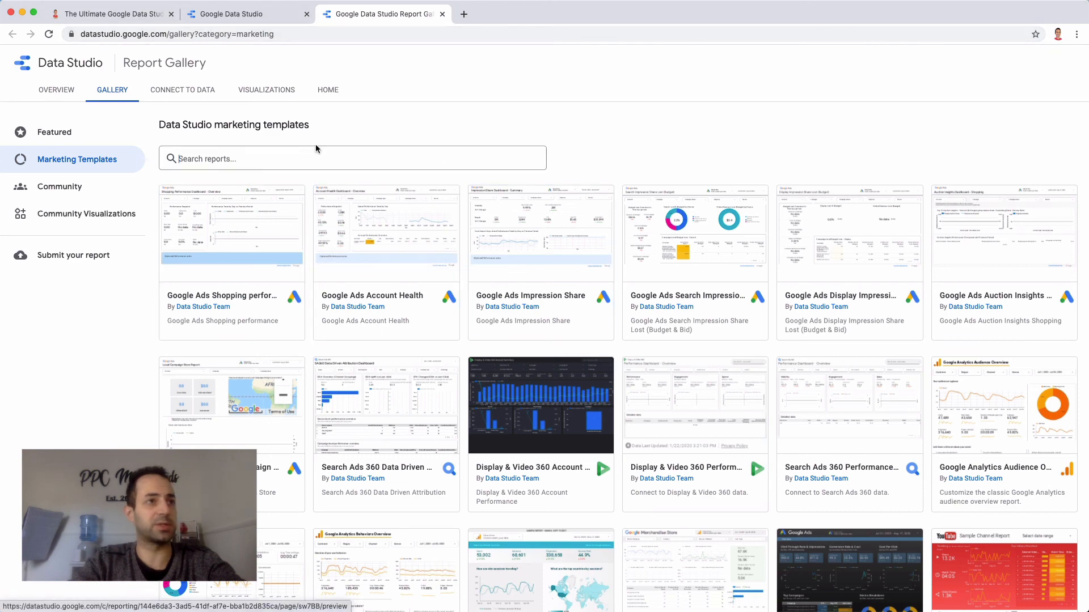
Switch to the Ultimate Google Data Studio Tutorial article and go to its Recommended Templates section to review the listed report templates
click(107, 14)
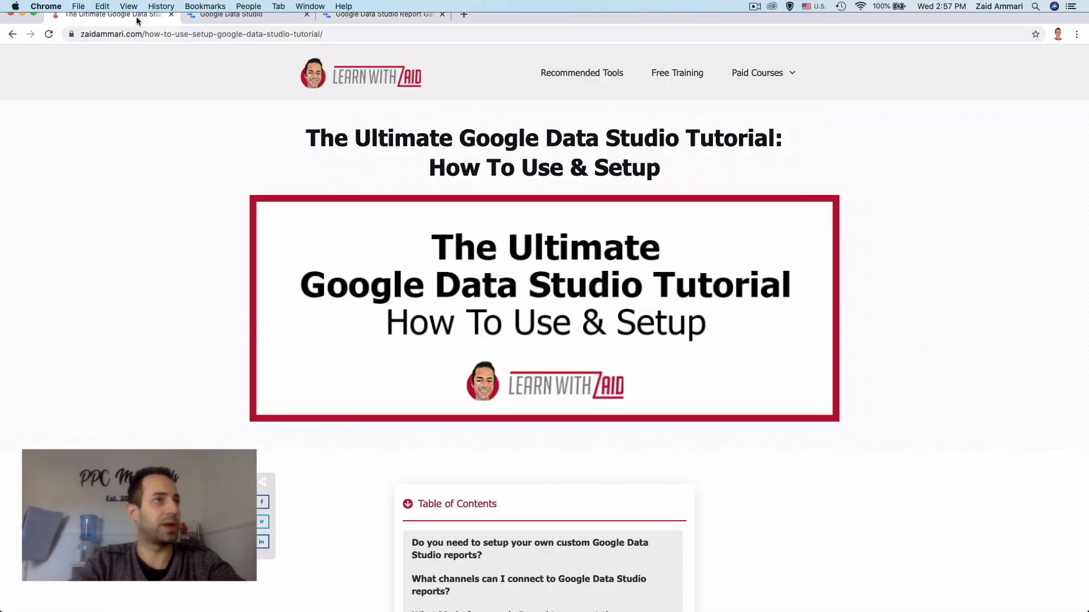
scroll(616, 478, down, 5)
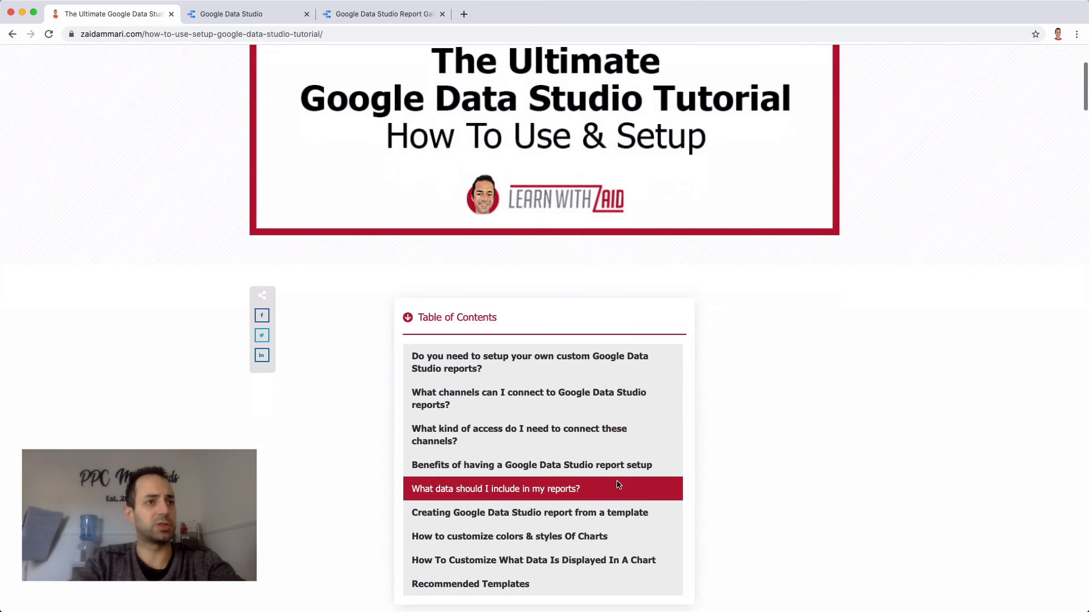
scroll(652, 363, down, 10)
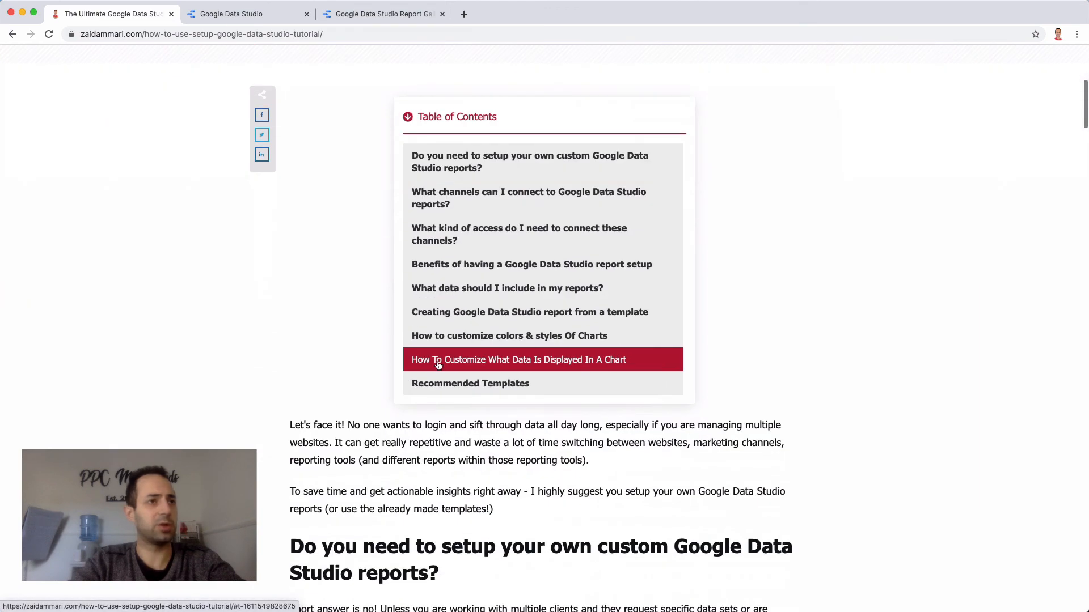
scroll(482, 501, down, 10)
scroll(481, 500, up, 12)
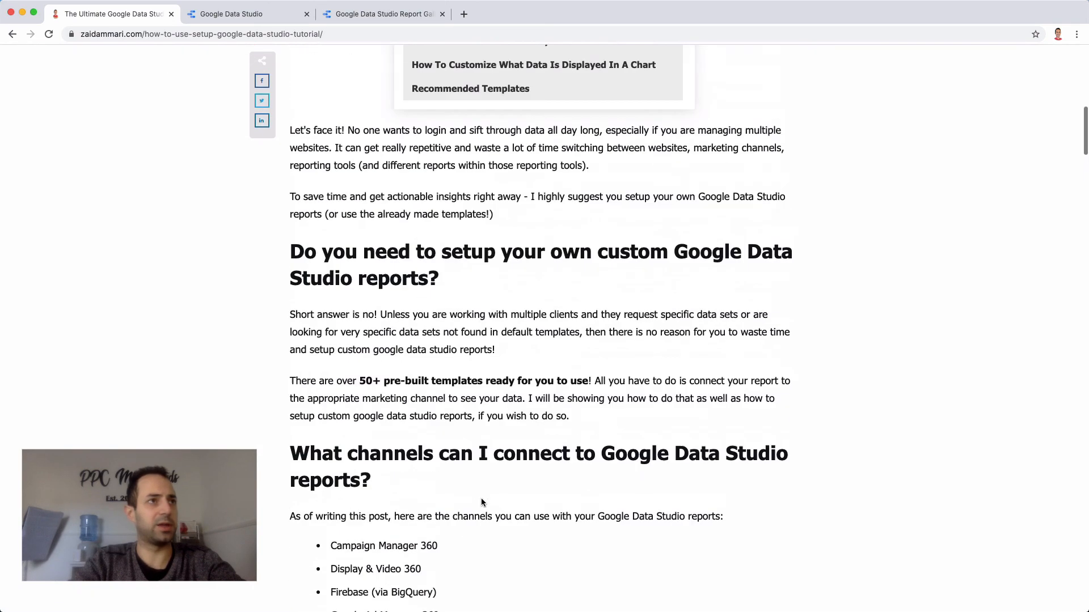
scroll(481, 500, up, 2)
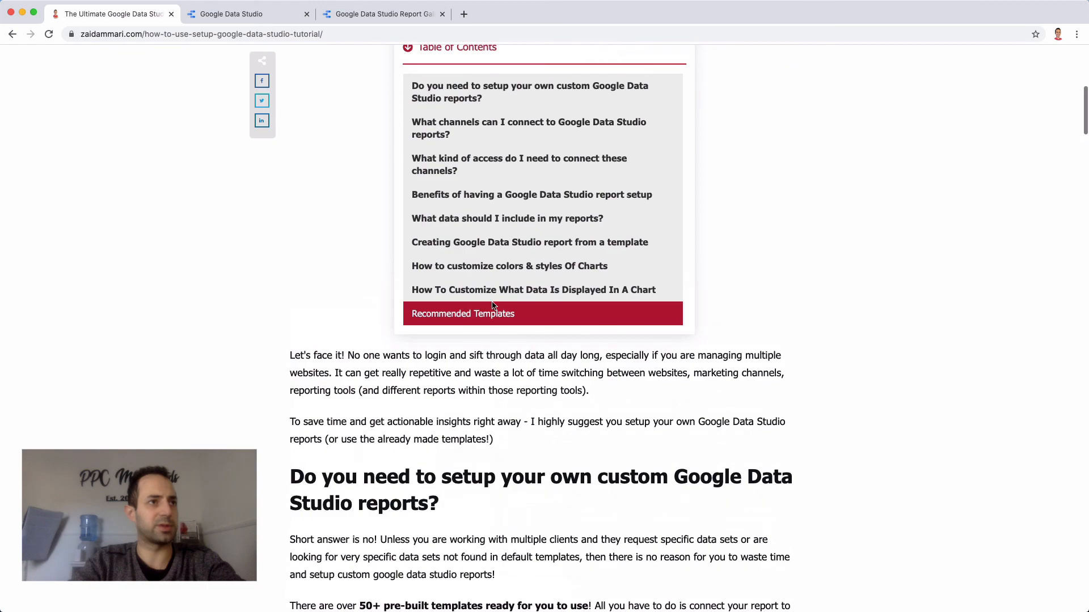
click(450, 319)
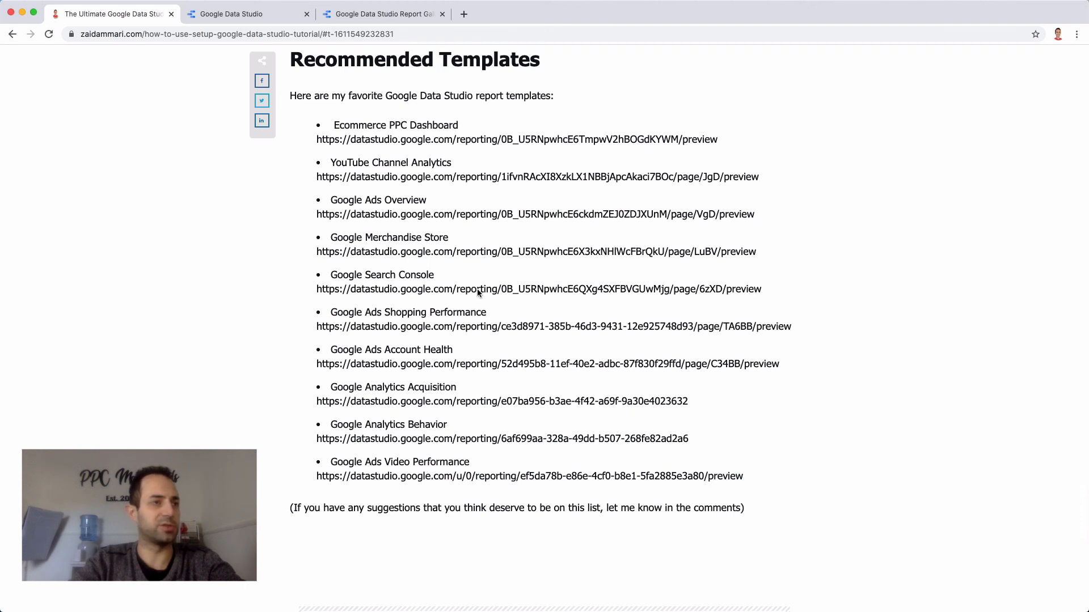
scroll(474, 271, up, 1)
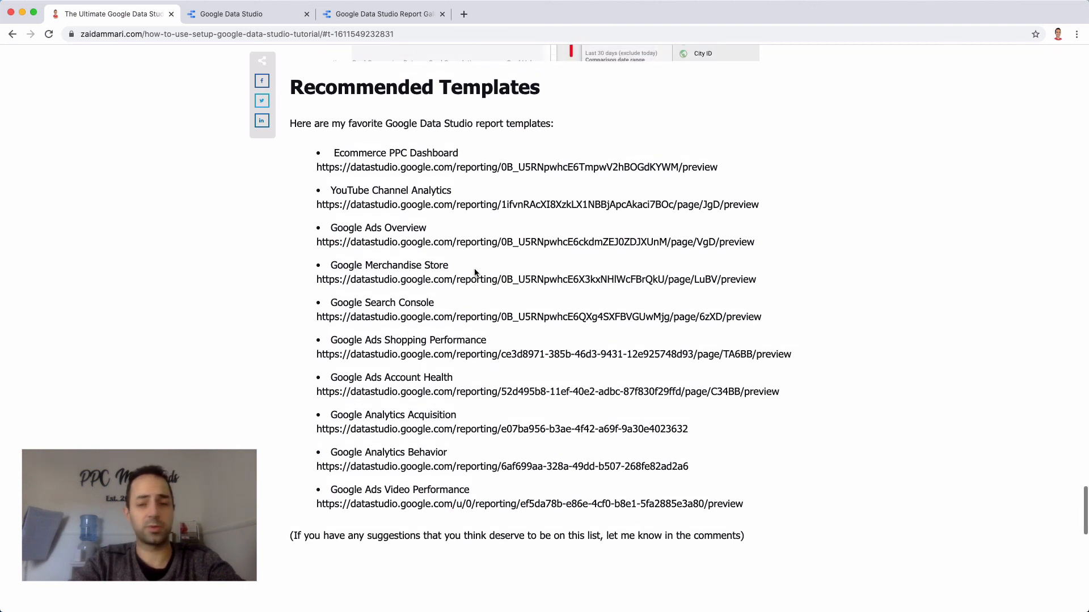